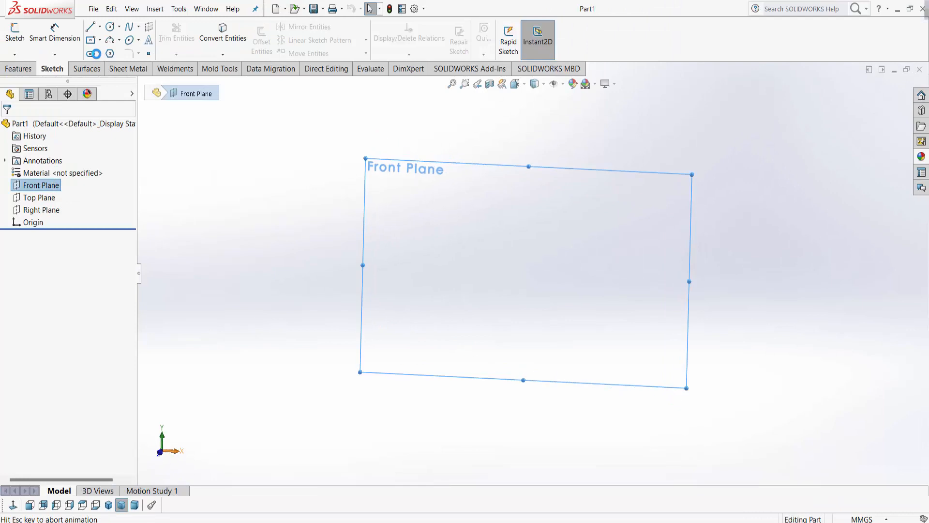
# Sketch a horizontal line about 124 mm long through the origin on the Front Plane.
pyautogui.press('l')
pyautogui.moveTo(429, 273); pyautogui.dragTo(642, 274)
pyautogui.rightClick(642, 273)
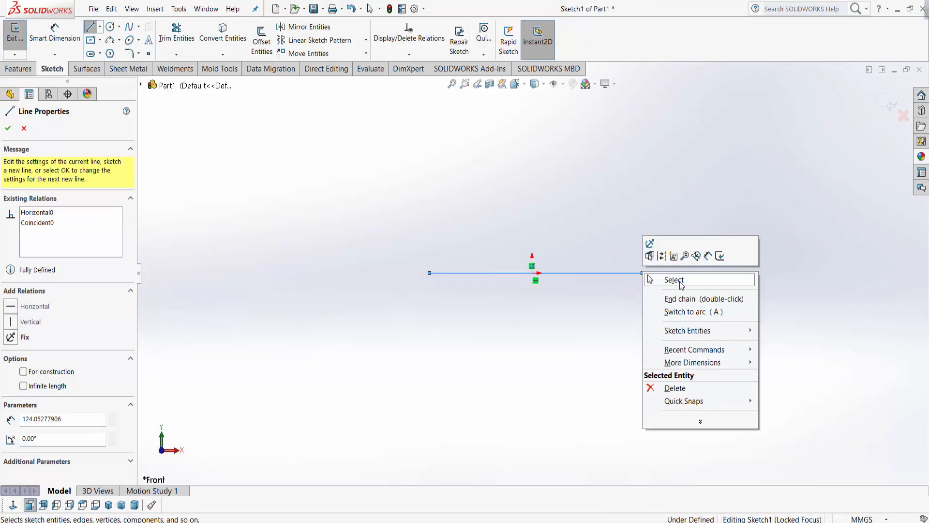
pyautogui.click(667, 279)
# Make the midpoint of the horizontal line coincident with the origin.
pyautogui.rightClick(597, 274)
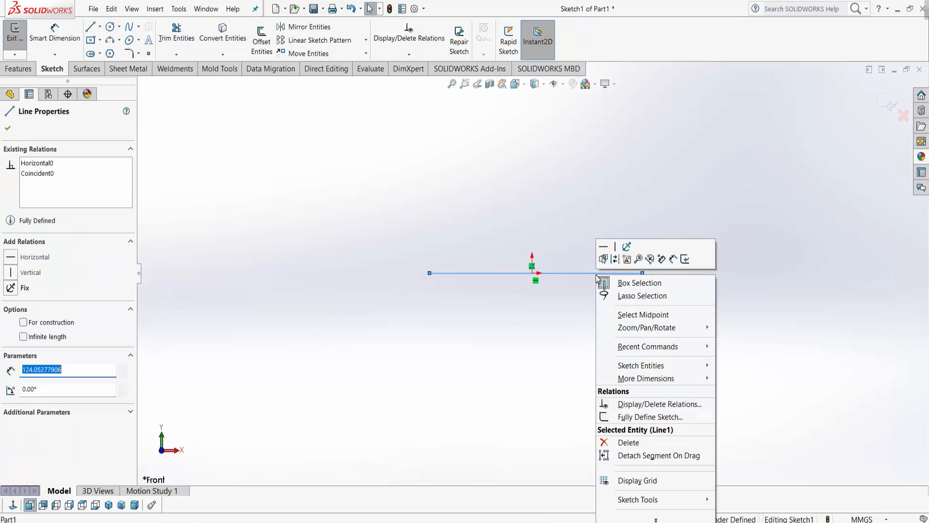
pyautogui.click(643, 315)
pyautogui.click(532, 274)
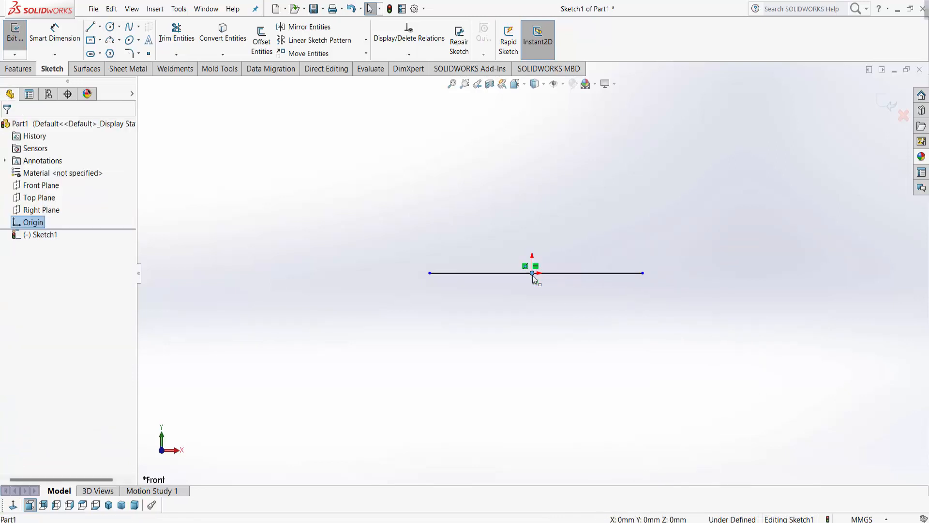
pyautogui.rightClick(549, 275)
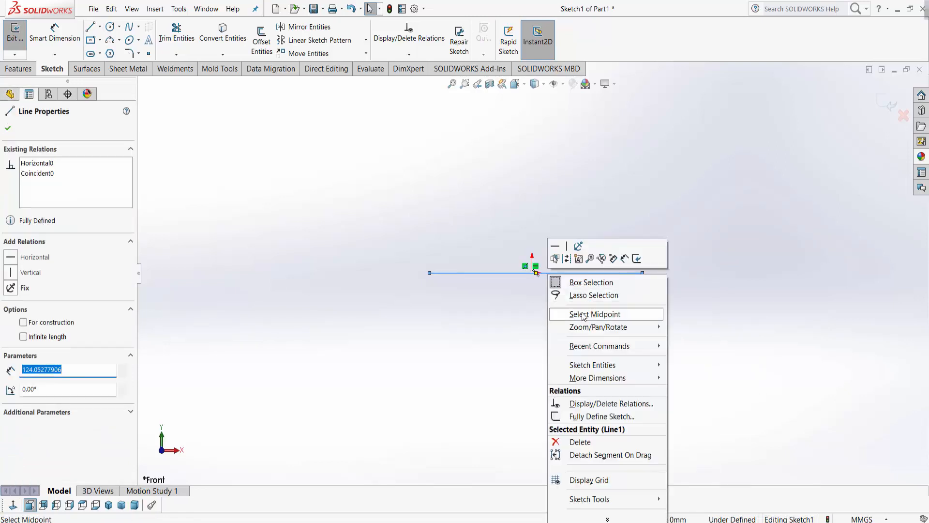
pyautogui.click(581, 313)
pyautogui.keyDown('ctrl'); pyautogui.click(532, 274); pyautogui.keyUp('ctrl')
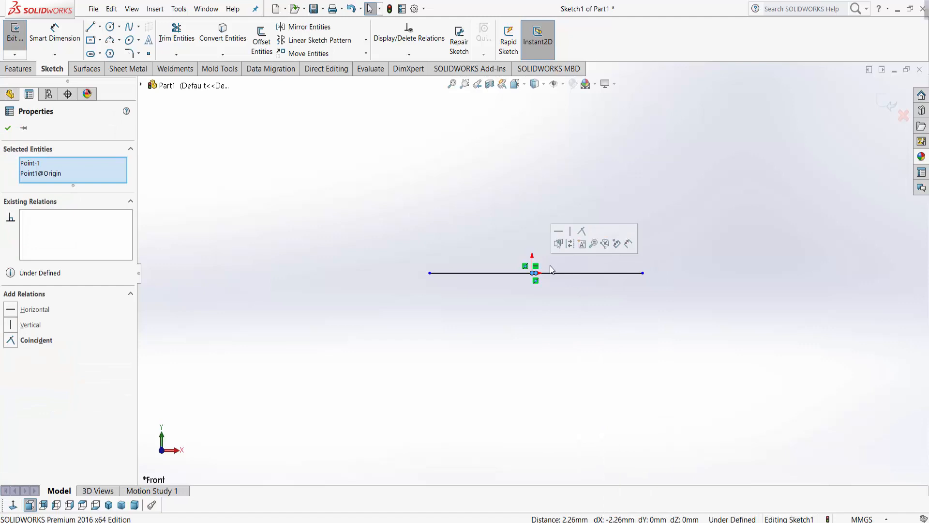
pyautogui.click(582, 235)
# Sketch a chain of lines above the base line, closing a block profile with vertical sides, short horizontal ledges and slanted outer edges.
pyautogui.press('l')
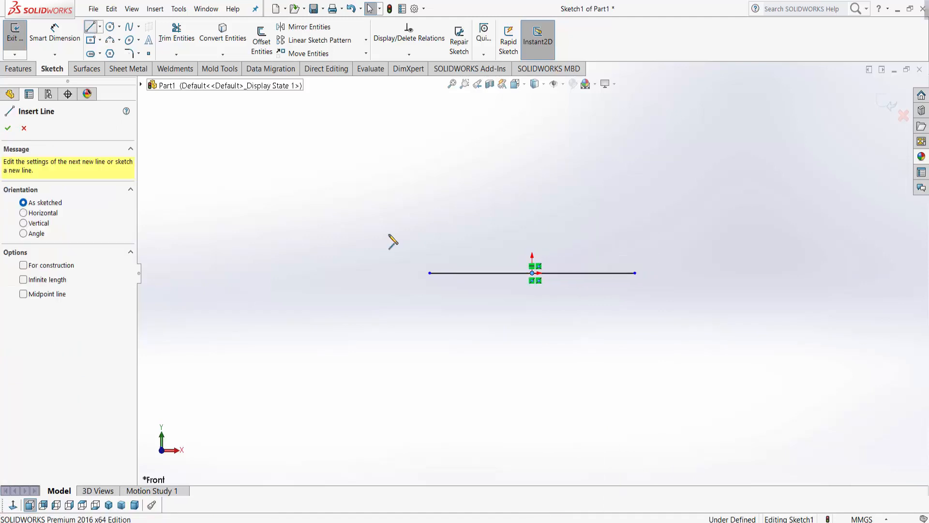
pyautogui.scroll(-1, 441, 273)
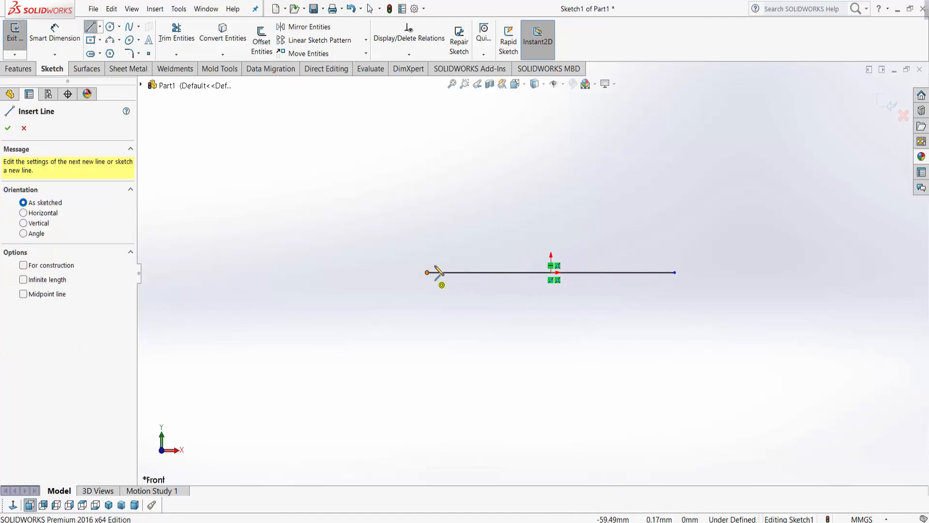
pyautogui.click(428, 272)
pyautogui.click(456, 250)
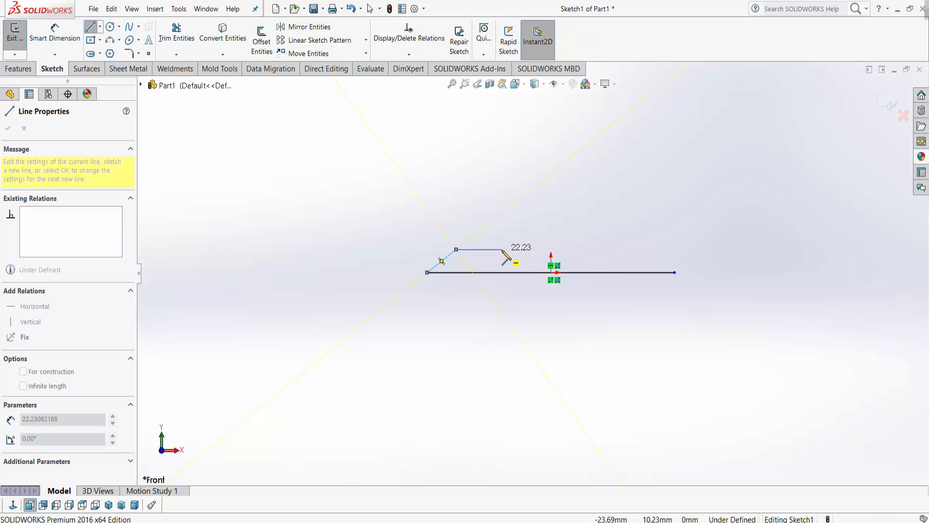
pyautogui.click(502, 250)
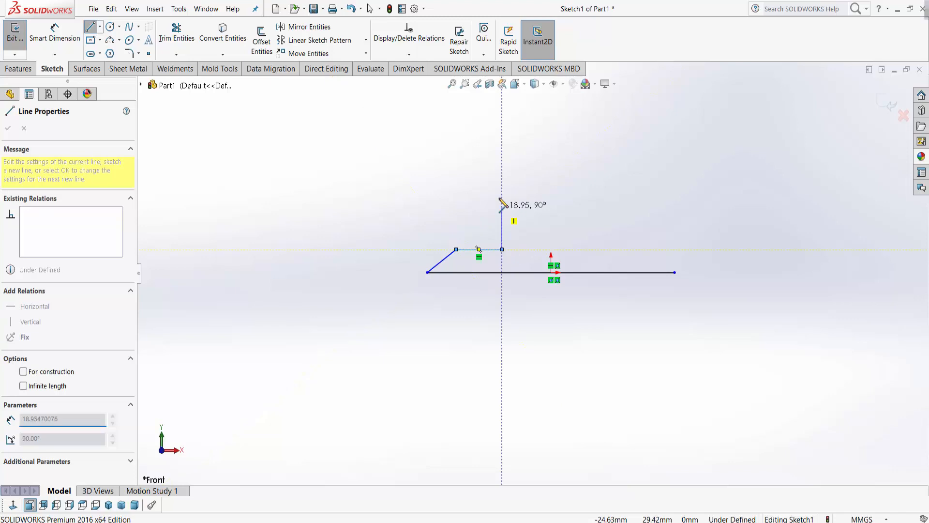
pyautogui.click(502, 140)
pyautogui.click(611, 139)
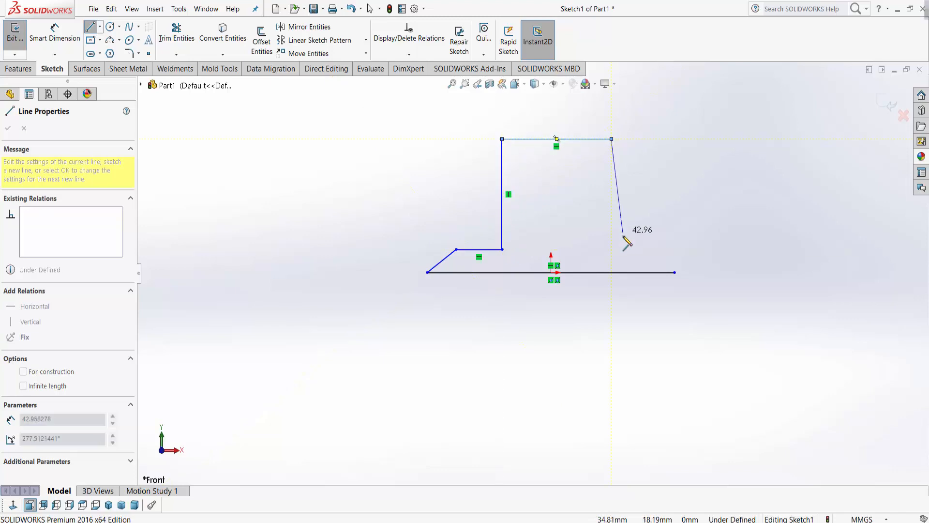
pyautogui.click(611, 249)
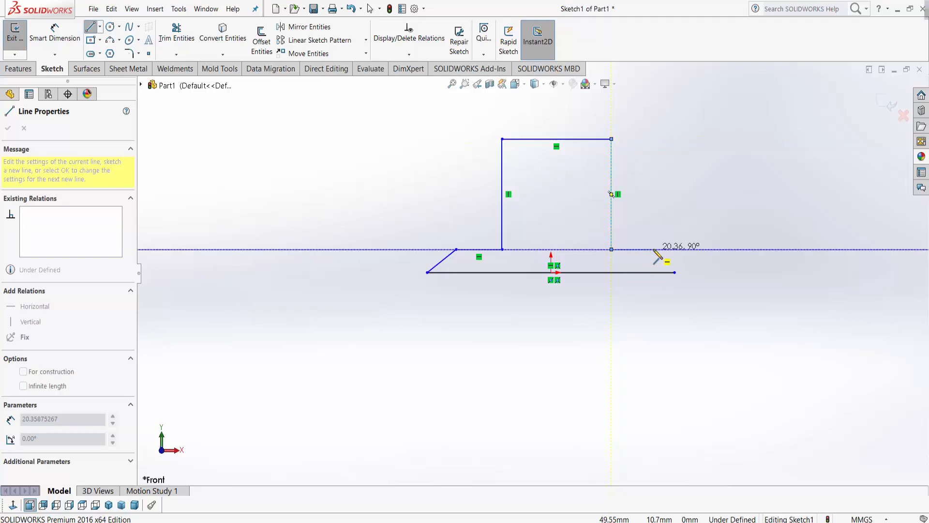
pyautogui.click(654, 250)
pyautogui.click(675, 272)
pyautogui.rightClick(676, 273)
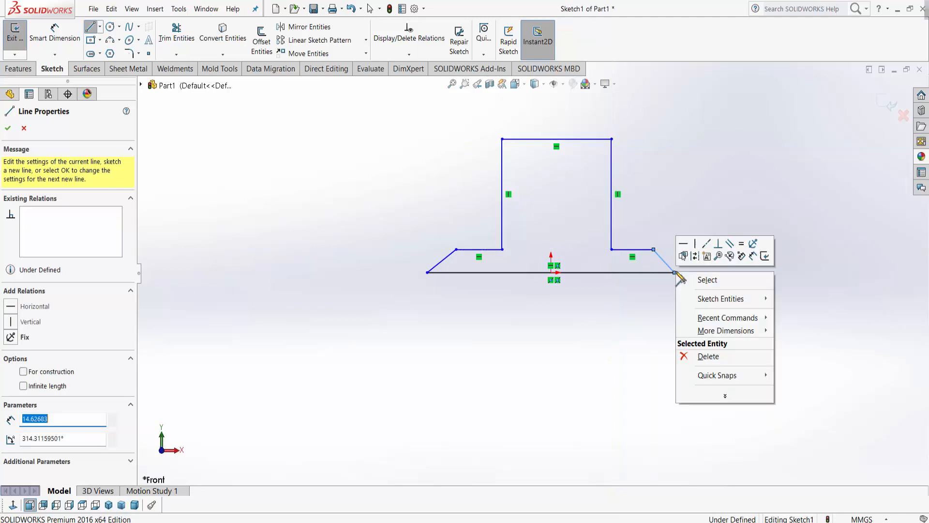
pyautogui.click(707, 280)
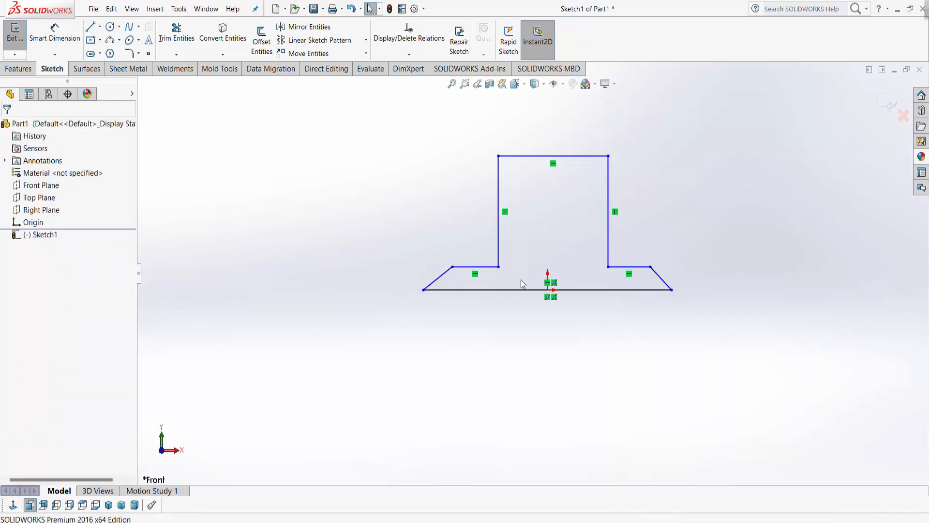
# Apply an Equal relation to the two short horizontal ledges on either side of the block.
pyautogui.click(479, 267)
pyautogui.keyDown('ctrl'); pyautogui.click(631, 267); pyautogui.keyUp('ctrl')
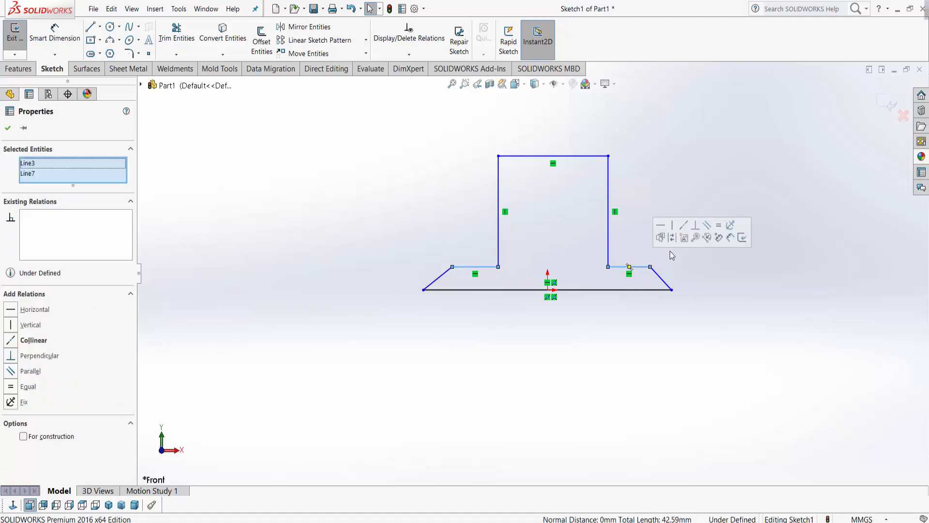
pyautogui.click(718, 225)
pyautogui.click(716, 305)
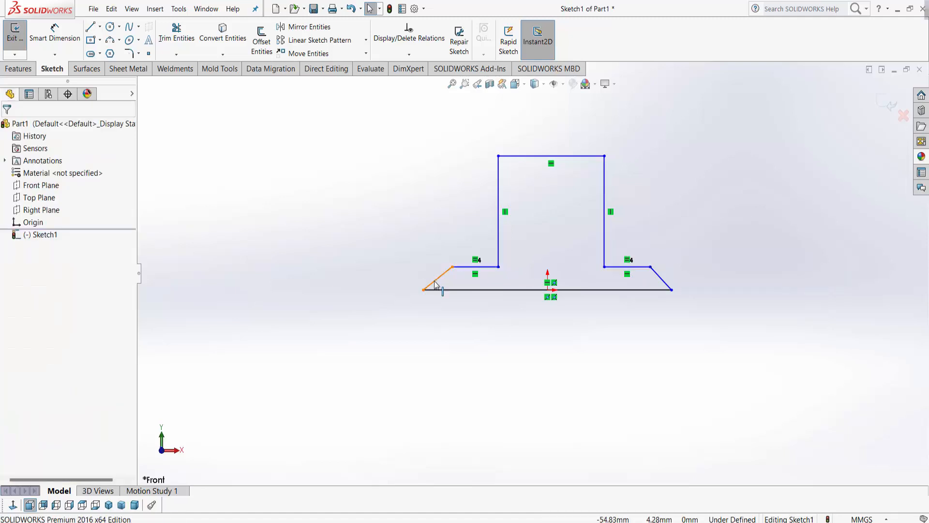
# Apply an Equal relation to the two slanted edges at the ends of the base.
pyautogui.click(437, 279)
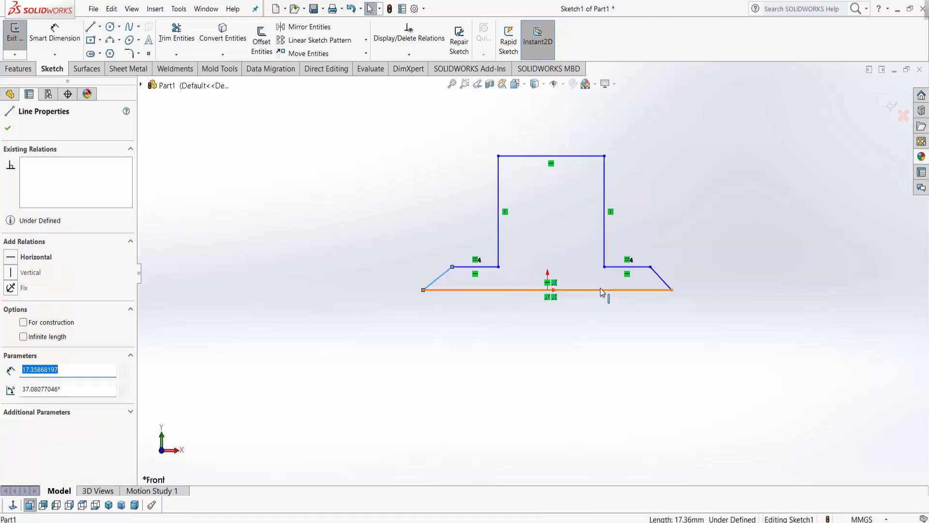
pyautogui.keyDown('ctrl'); pyautogui.click(663, 281); pyautogui.keyUp('ctrl')
pyautogui.click(727, 244)
pyautogui.click(721, 350)
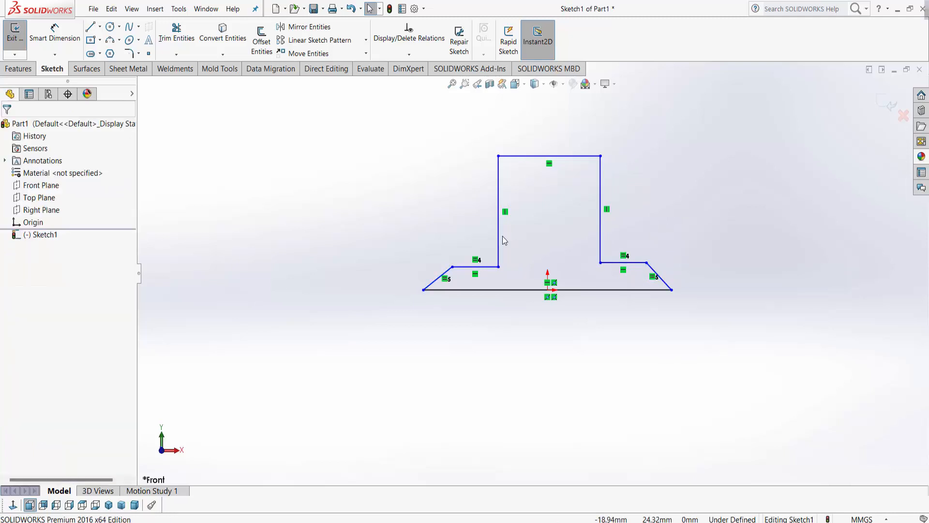
# Apply an Equal relation to the two vertical sides of the upper block.
pyautogui.click(500, 242)
pyautogui.keyDown('ctrl'); pyautogui.click(602, 231); pyautogui.keyUp('ctrl')
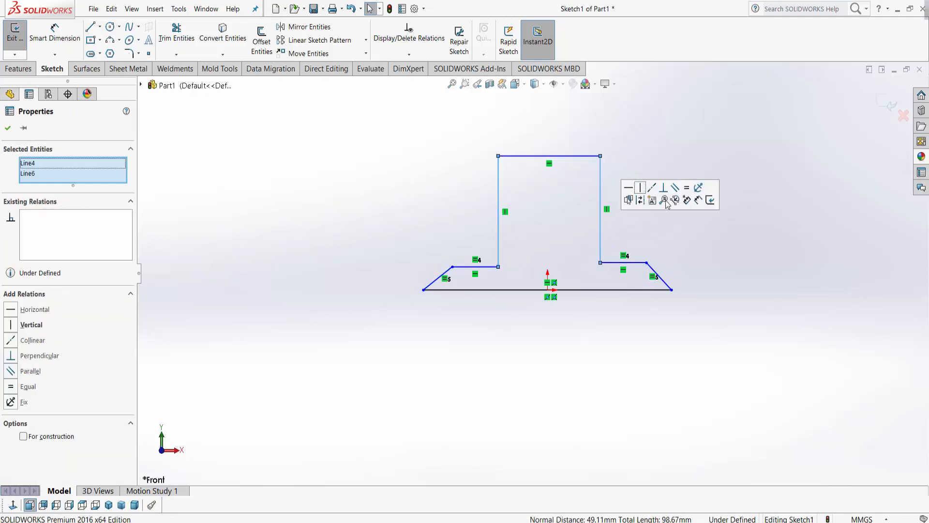
pyautogui.click(692, 187)
pyautogui.click(599, 298)
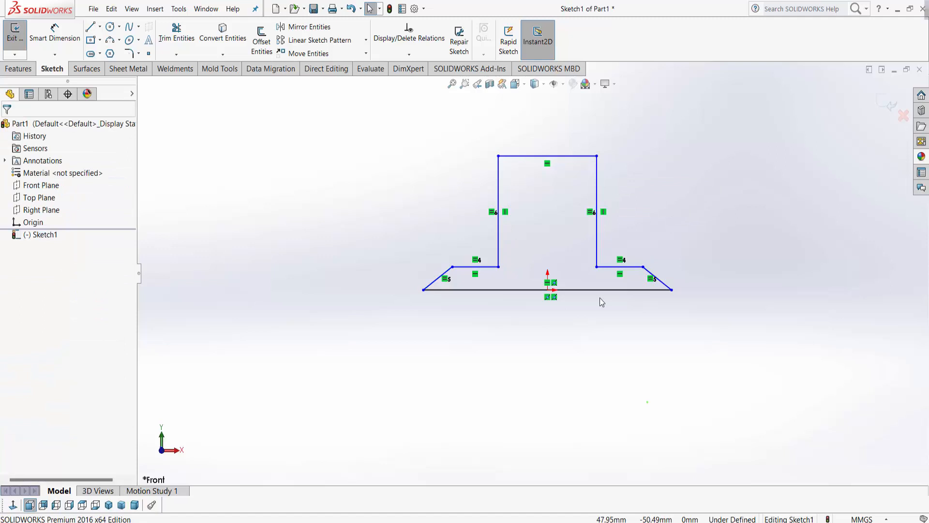
# Align the midpoint of the top edge with the origin using a Vertical relation.
pyautogui.click(546, 156)
pyautogui.keyDown('ctrl'); pyautogui.click(549, 293); pyautogui.keyUp('ctrl')
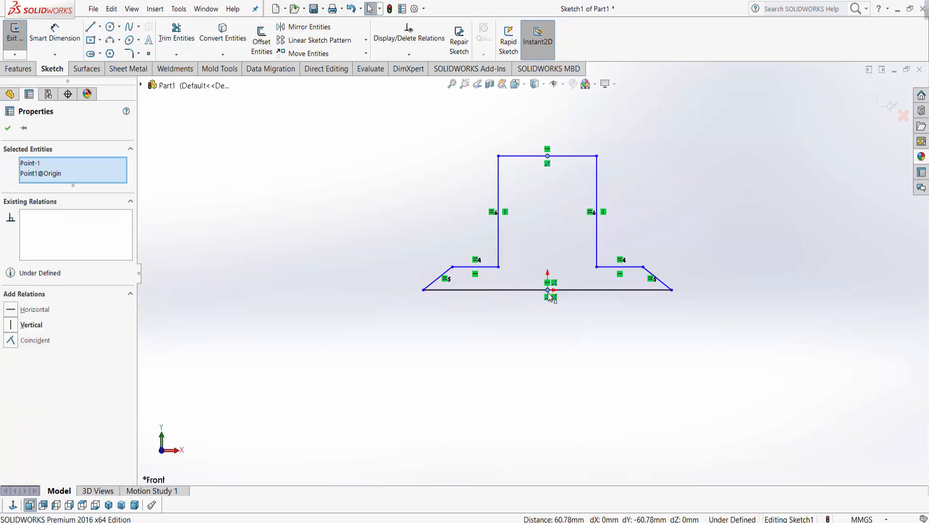
pyautogui.click(586, 251)
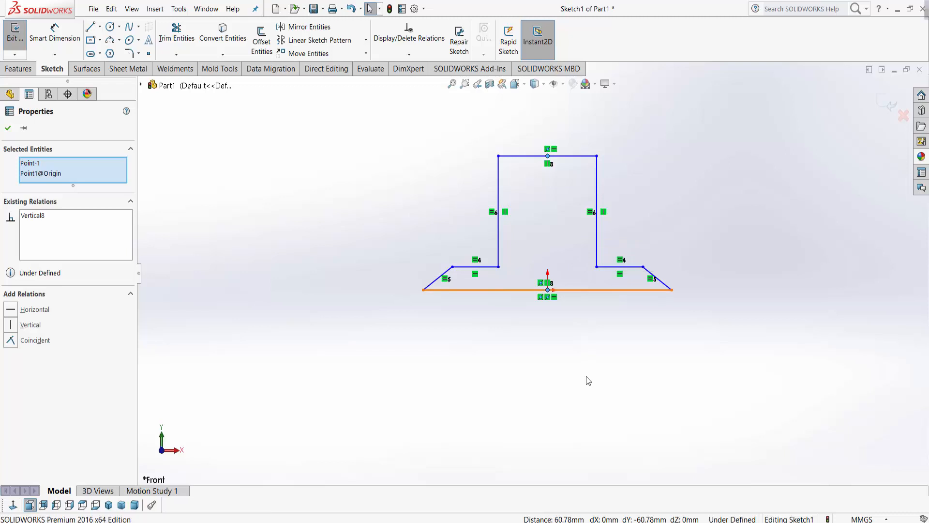
pyautogui.click(587, 380)
# Dimension the base line's length and set it to 80 mm.
pyautogui.click(70, 44)
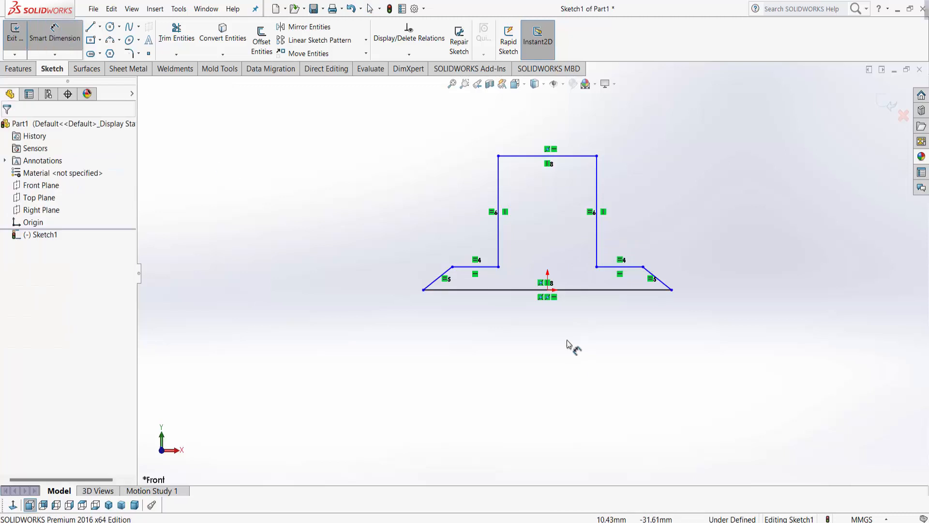
pyautogui.click(572, 294)
pyautogui.click(564, 390)
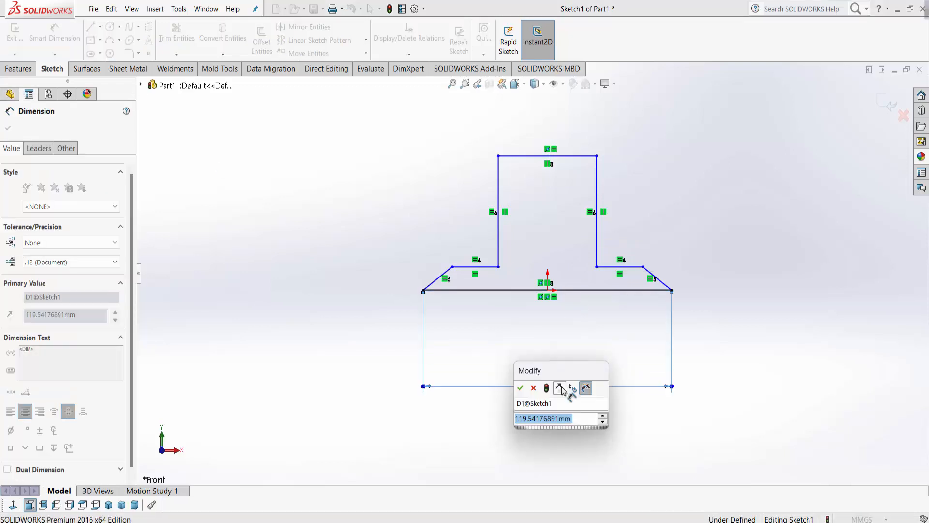
pyautogui.write('80')
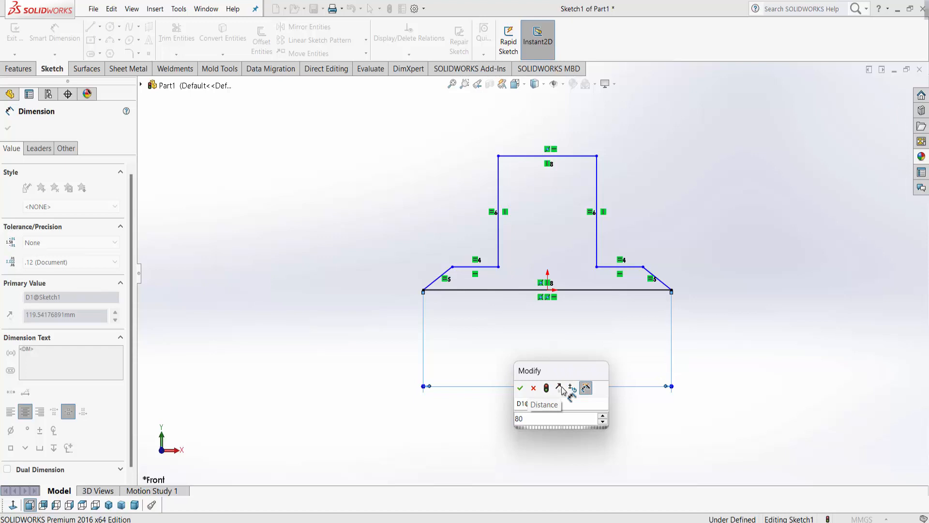
pyautogui.press('Return')
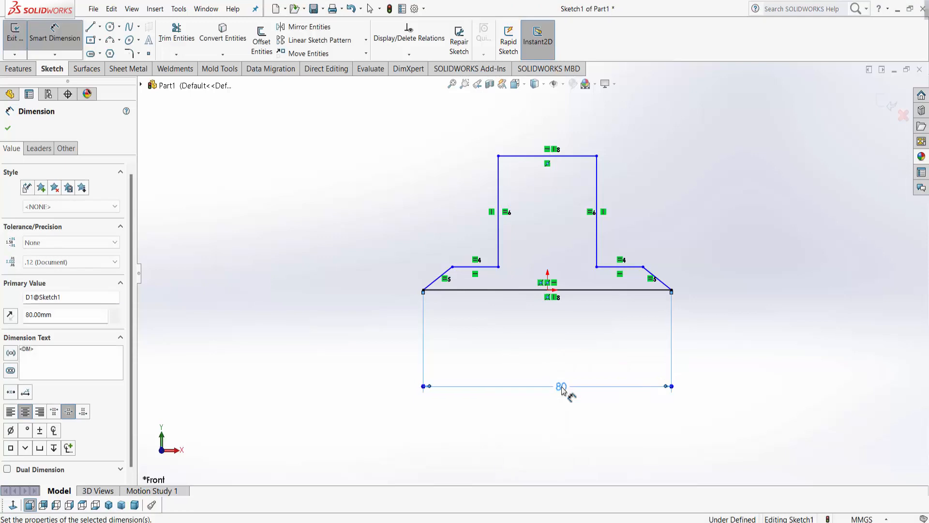
# Dimension the angle between the left slanted edge and the base line as 45 degrees.
pyautogui.click(441, 280)
pyautogui.click(442, 289)
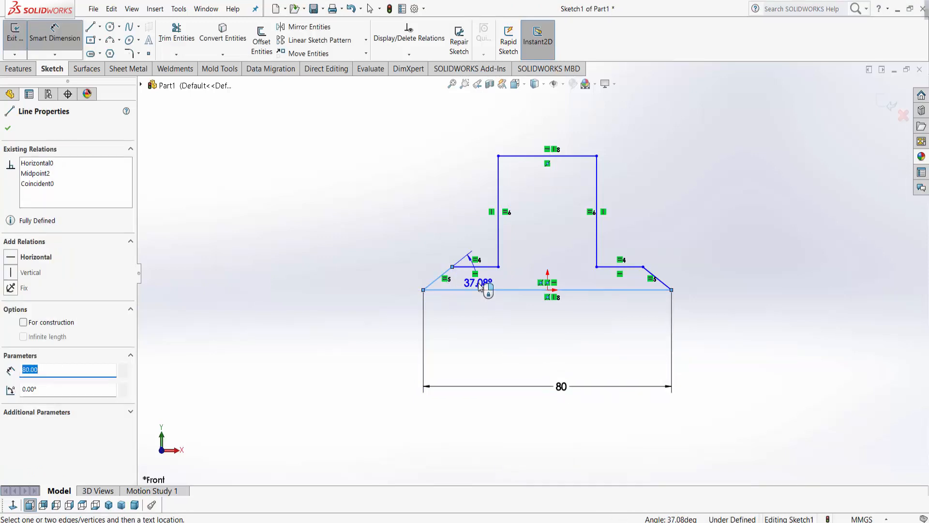
pyautogui.click(479, 285)
pyautogui.write('45')
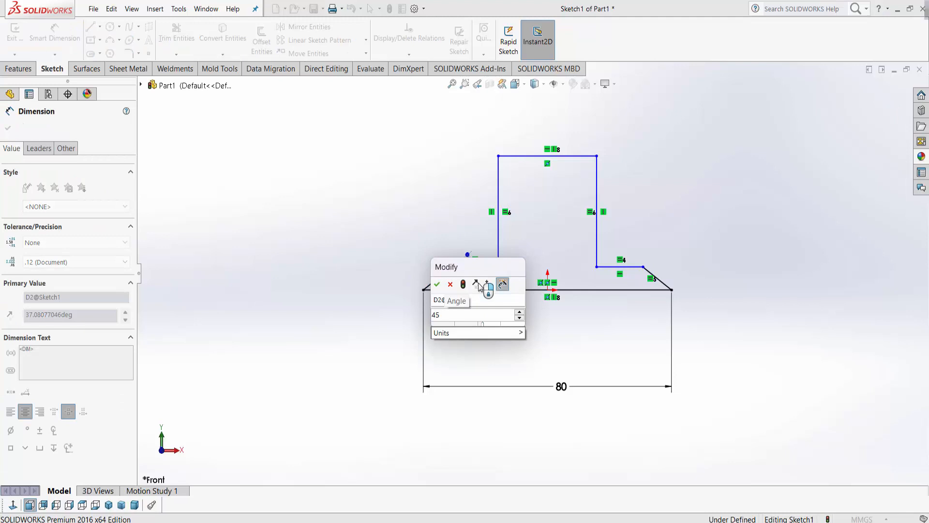
pyautogui.press('Return')
# Dimension the horizontal distance between the left slanted edge's endpoints as 10 mm.
pyautogui.scroll(-1, 450, 280)
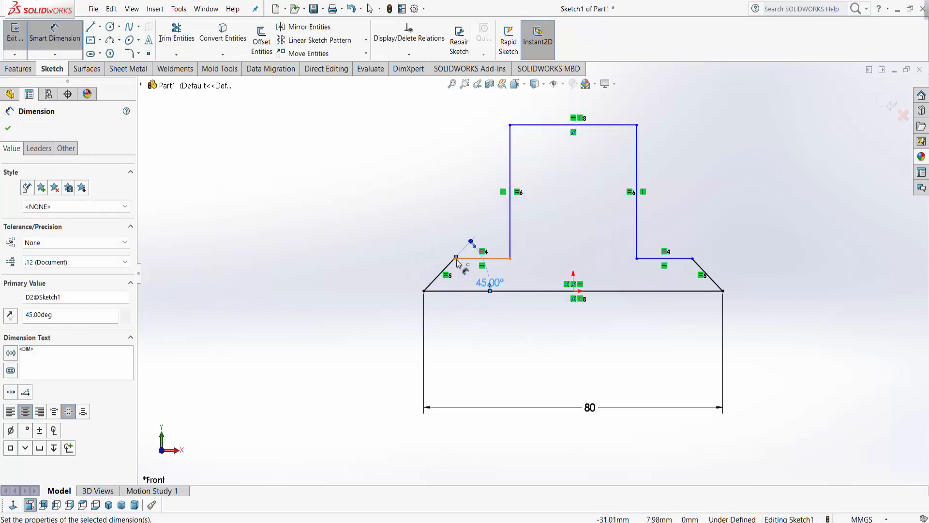
pyautogui.click(455, 259)
pyautogui.click(424, 291)
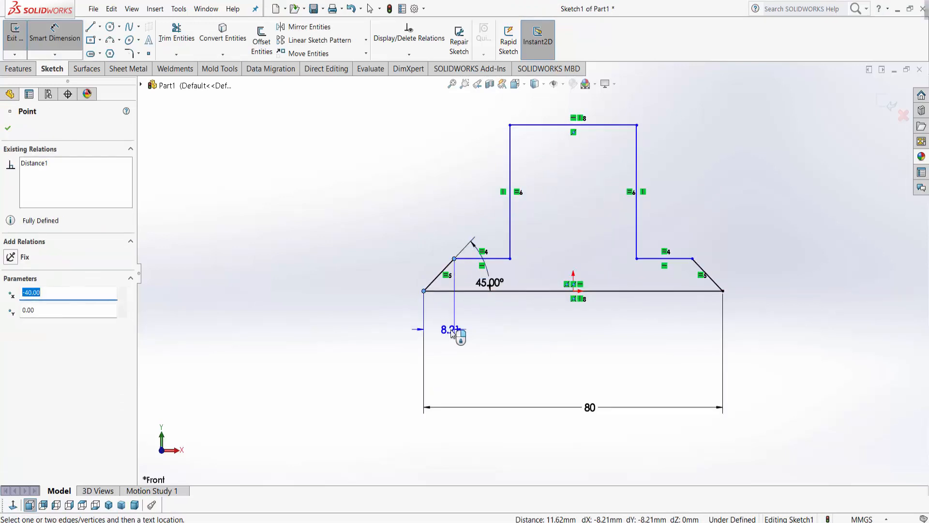
pyautogui.click(441, 332)
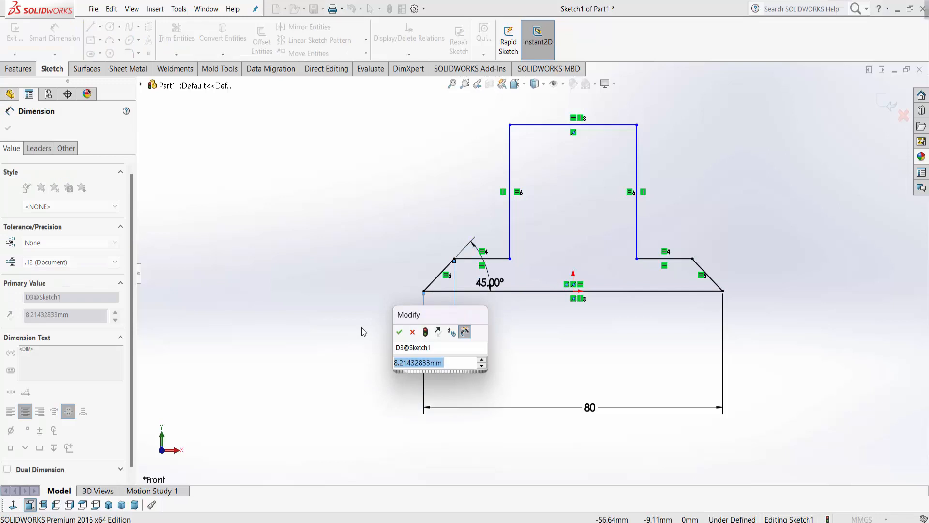
pyautogui.write('10')
pyautogui.press('Return')
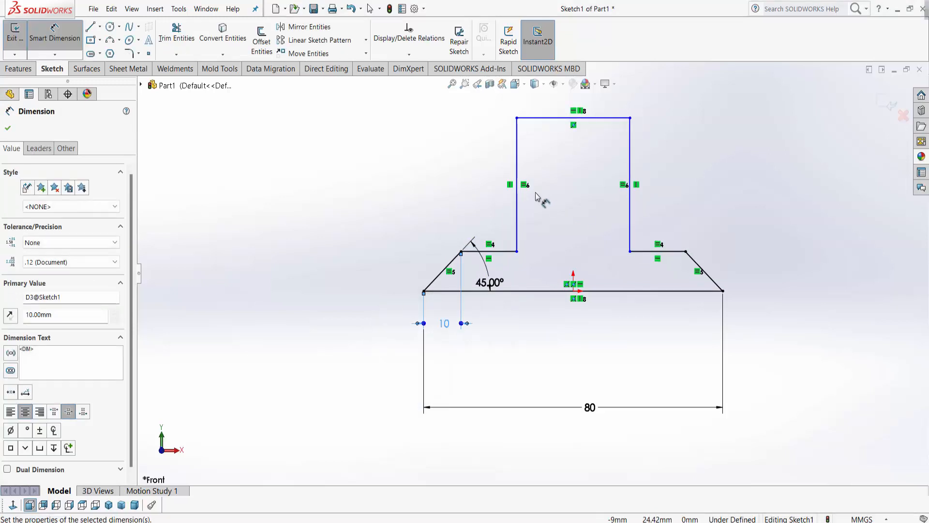
# Dimension the top edge of the upper block and set its length to 40 mm.
pyautogui.scroll(-2, 581, 164)
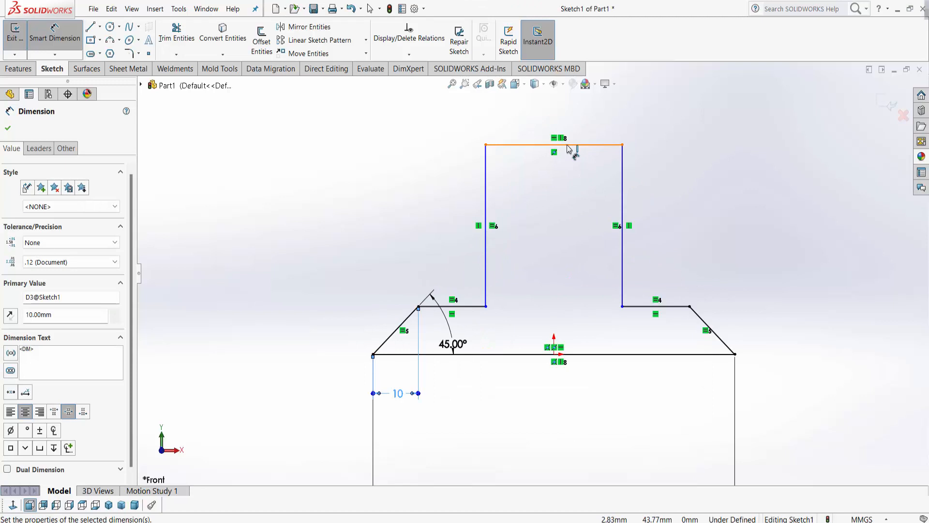
pyautogui.click(569, 145)
pyautogui.click(558, 121)
pyautogui.write('40')
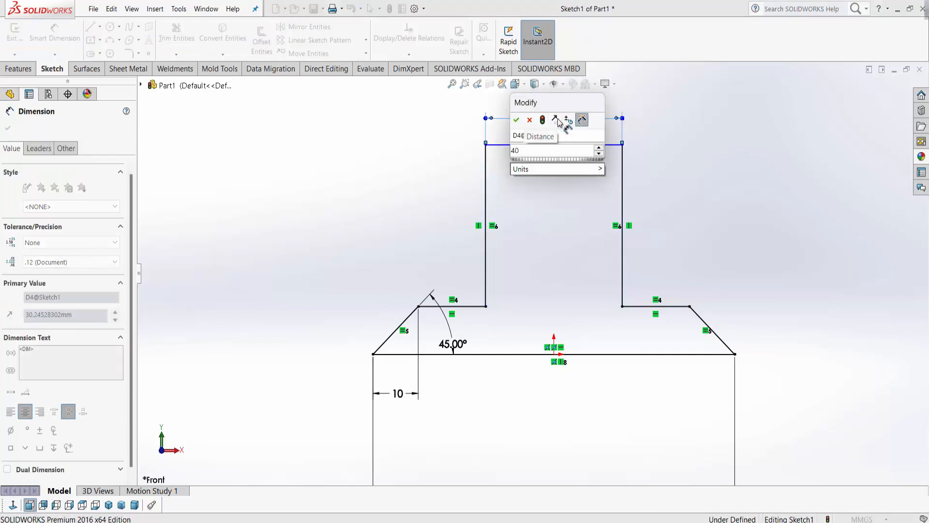
pyautogui.press('Return')
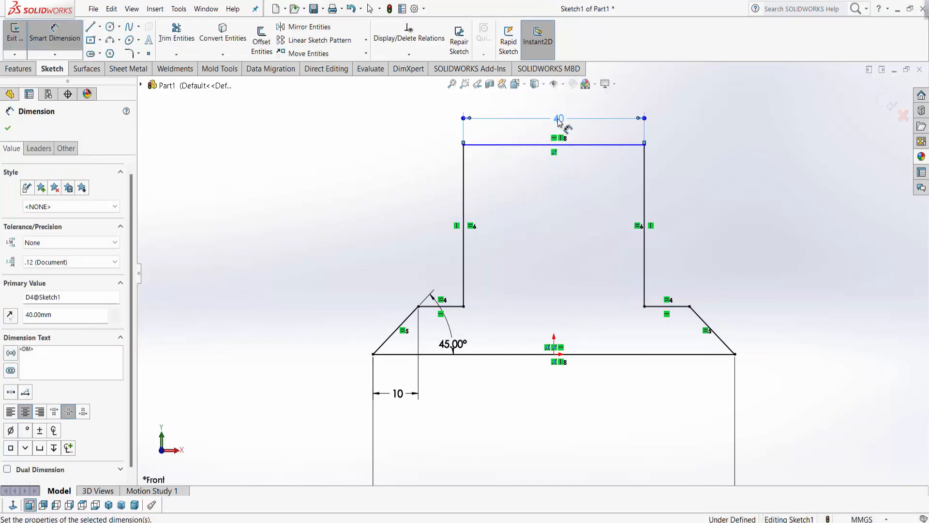
# Dimension the vertical distance from the upper block's top-right corner to the base's right corner and set it to 40 mm.
pyautogui.click(644, 145)
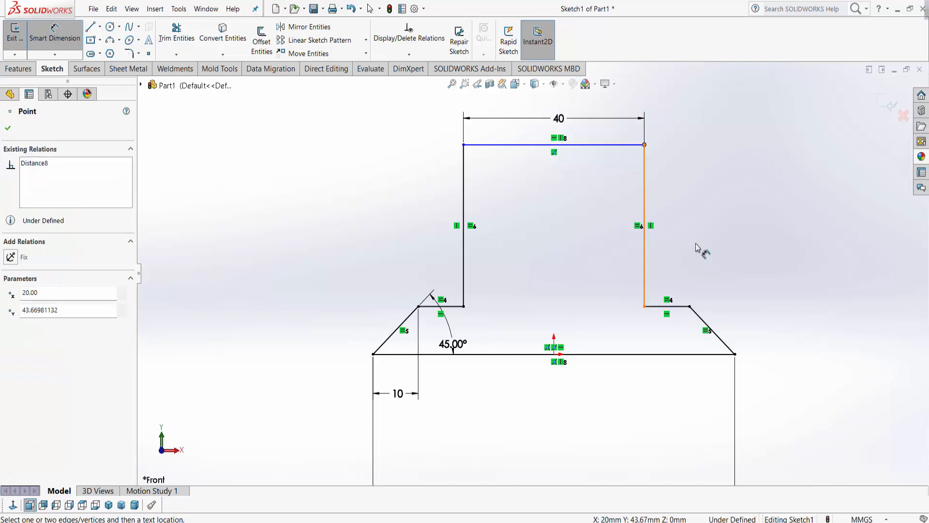
pyautogui.click(735, 354)
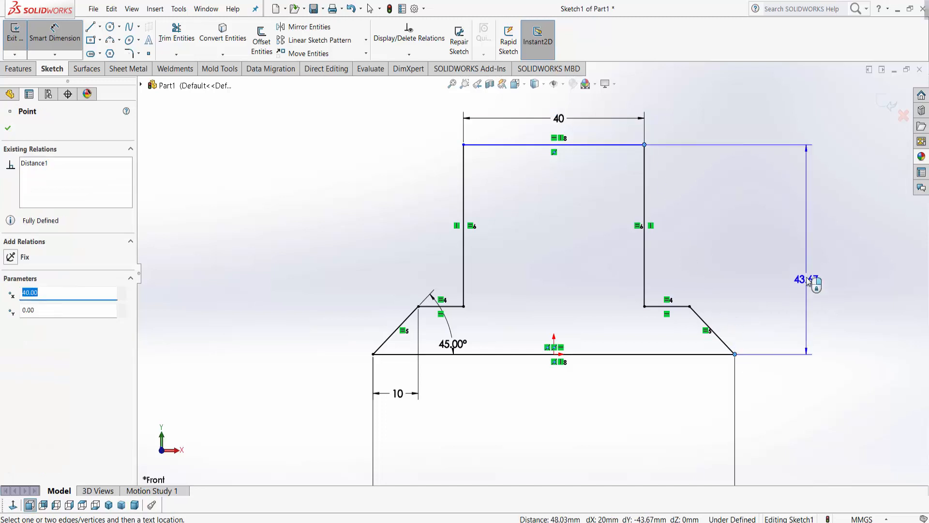
pyautogui.click(807, 276)
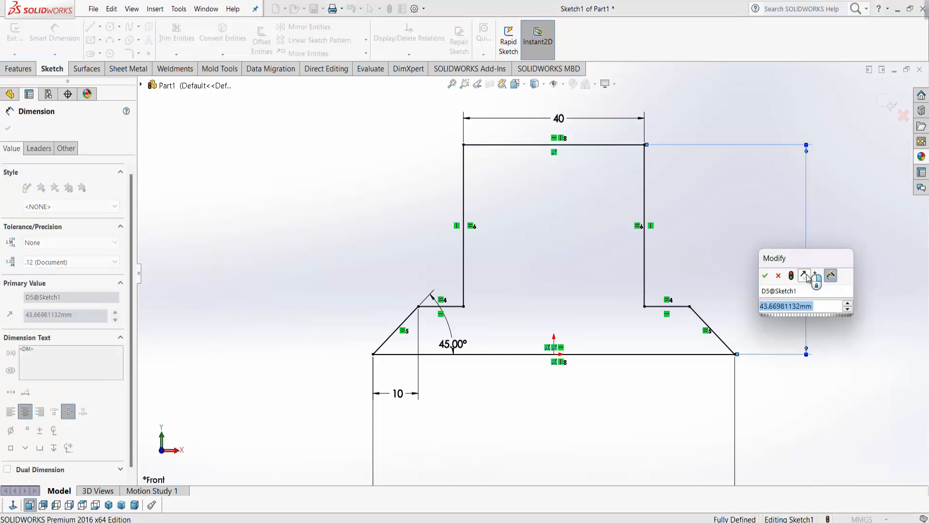
pyautogui.write('40')
pyautogui.press('Return')
pyautogui.scroll(2, 745, 350)
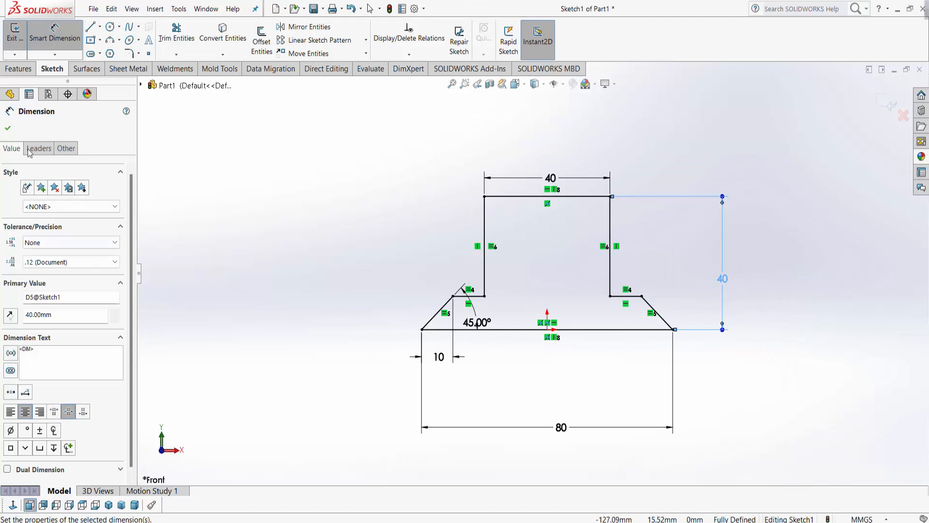
pyautogui.click(8, 129)
# Extrude the stepped profile as a boss with the Mid Plane end condition and a depth of 30 mm.
pyautogui.click(14, 70)
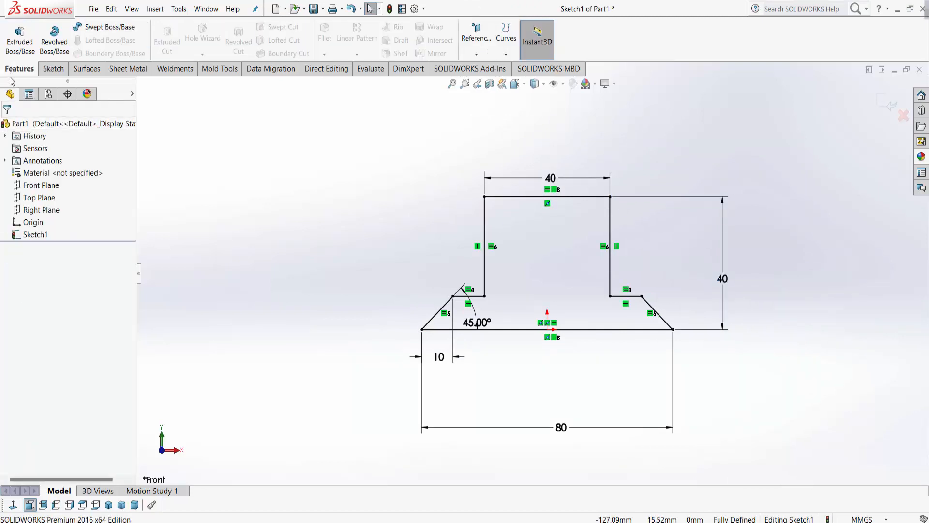
pyautogui.click(23, 51)
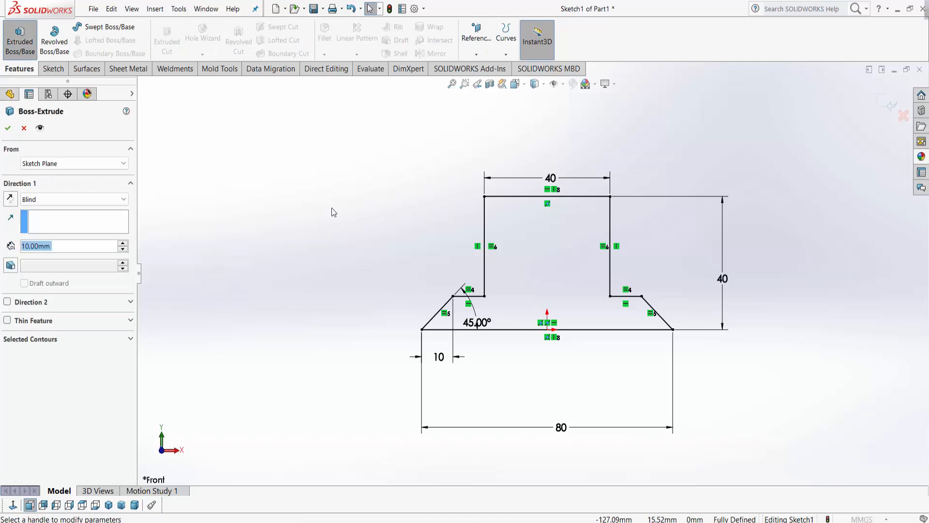
pyautogui.click(71, 198)
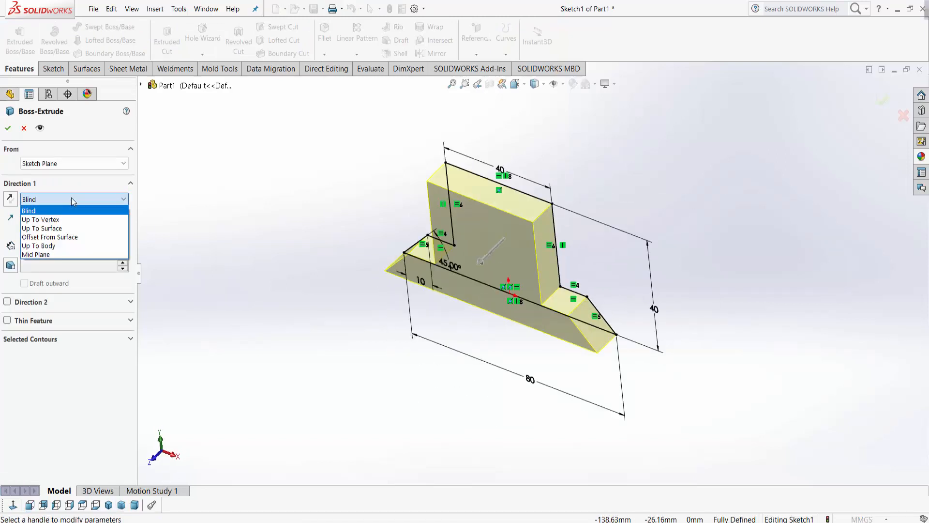
pyautogui.click(58, 254)
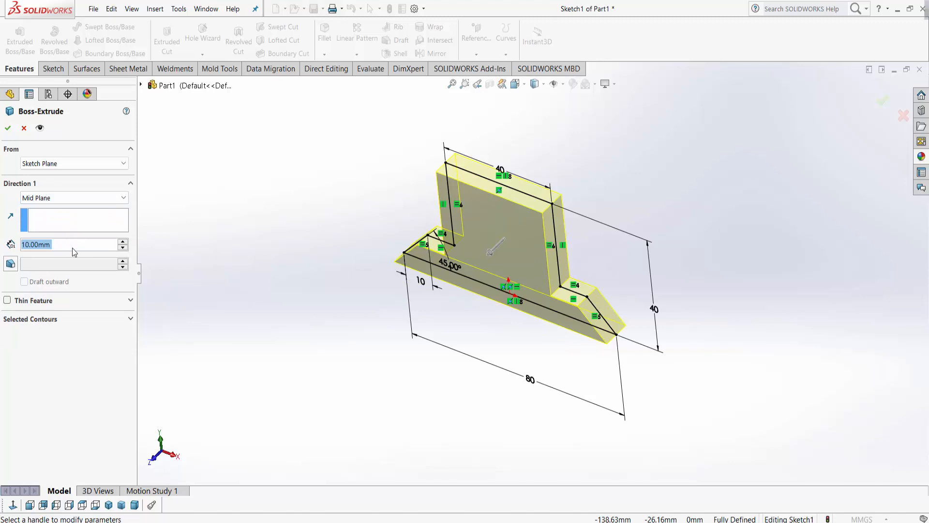
pyautogui.write('30')
pyautogui.press('Return')
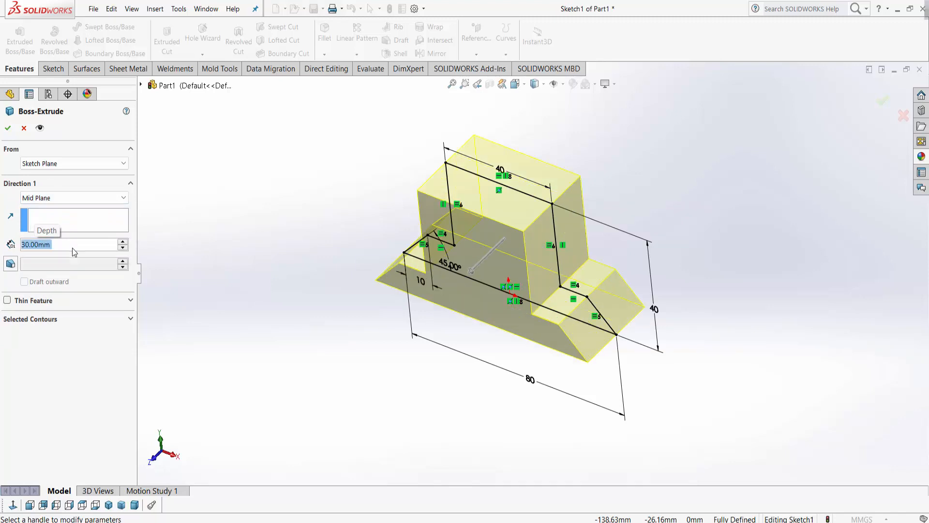
pyautogui.click(7, 129)
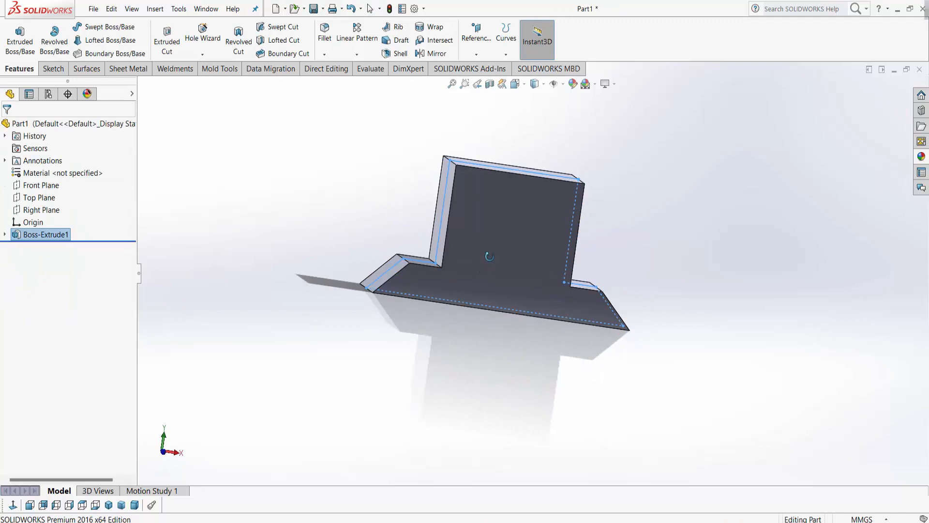
# Start a sketch on the block's front face and draw a 20 mm radius circle from the top edge's midpoint to its right corner.
pyautogui.click(507, 222)
pyautogui.rightClick(507, 223)
pyautogui.click(517, 209)
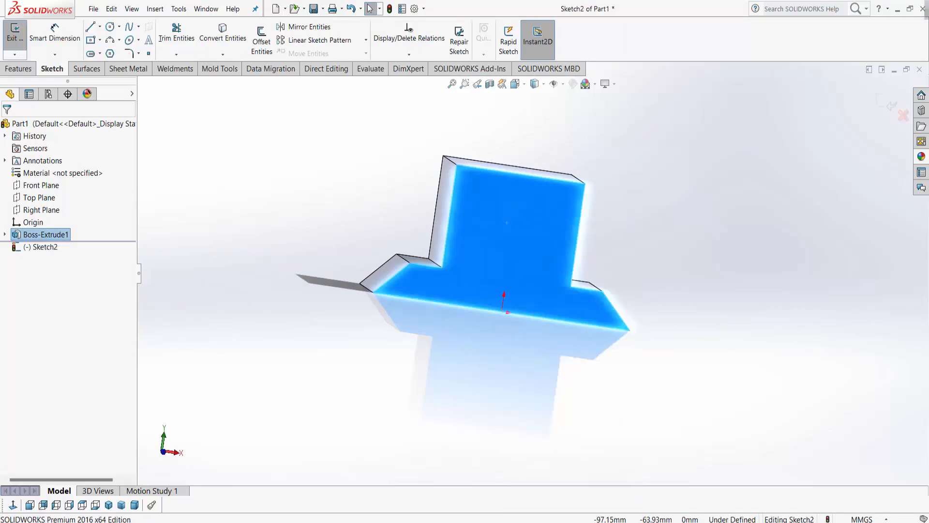
pyautogui.click(12, 504)
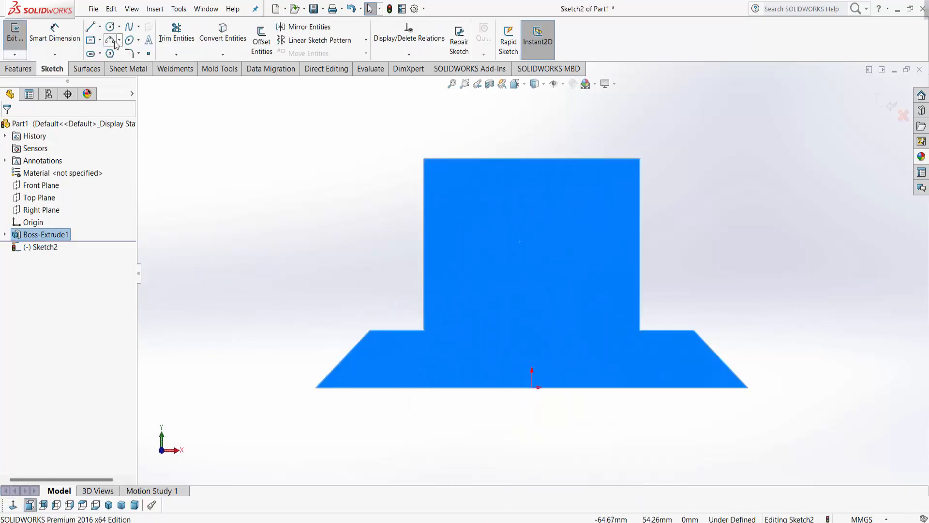
pyautogui.click(110, 27)
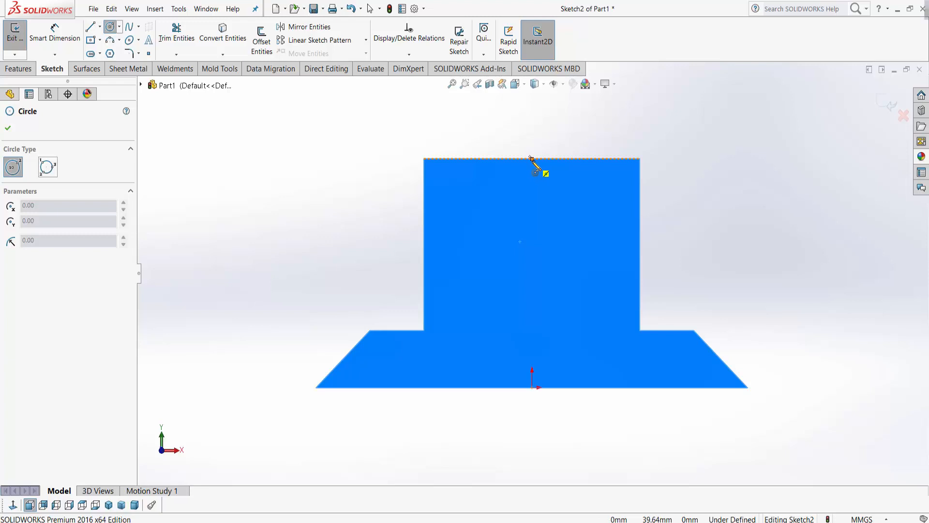
pyautogui.click(531, 158)
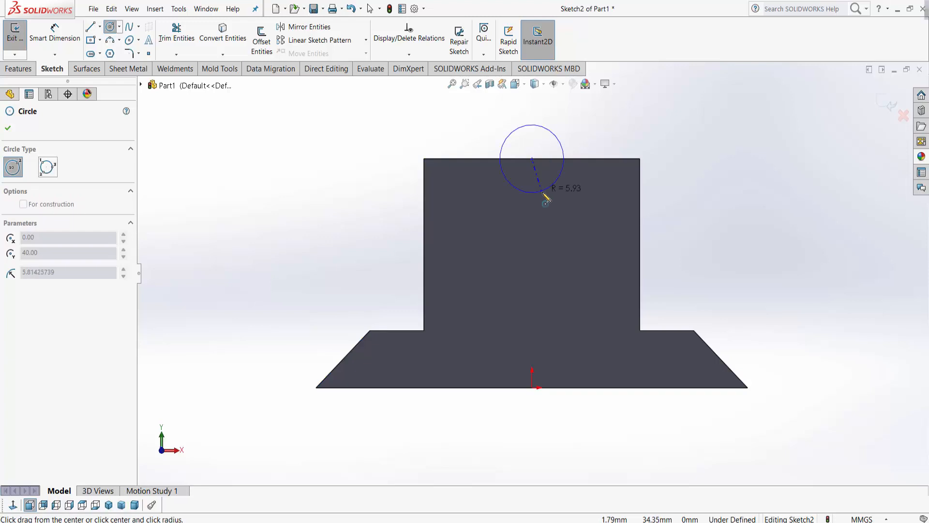
pyautogui.click(640, 160)
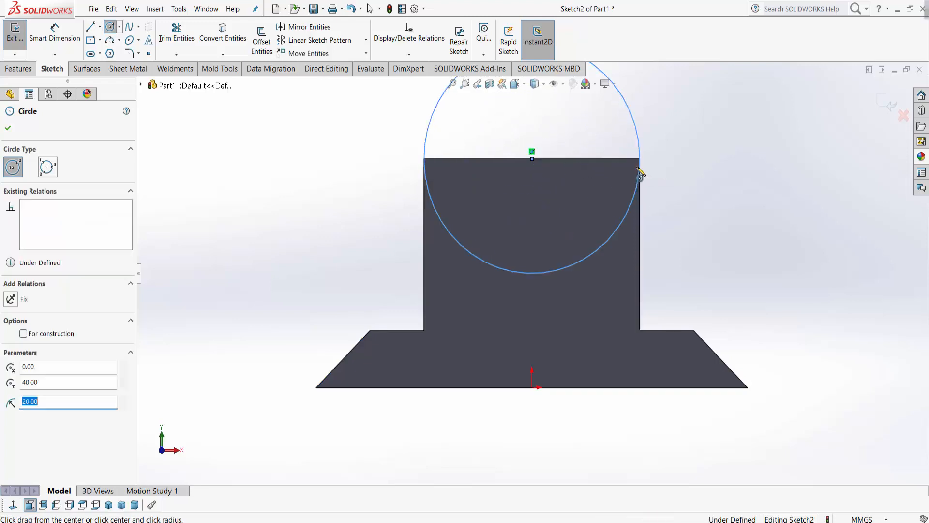
# Draw a horizontal line across the circle along the block's top edge and trim away the upper half of the circle.
pyautogui.click(92, 29)
pyautogui.click(425, 159)
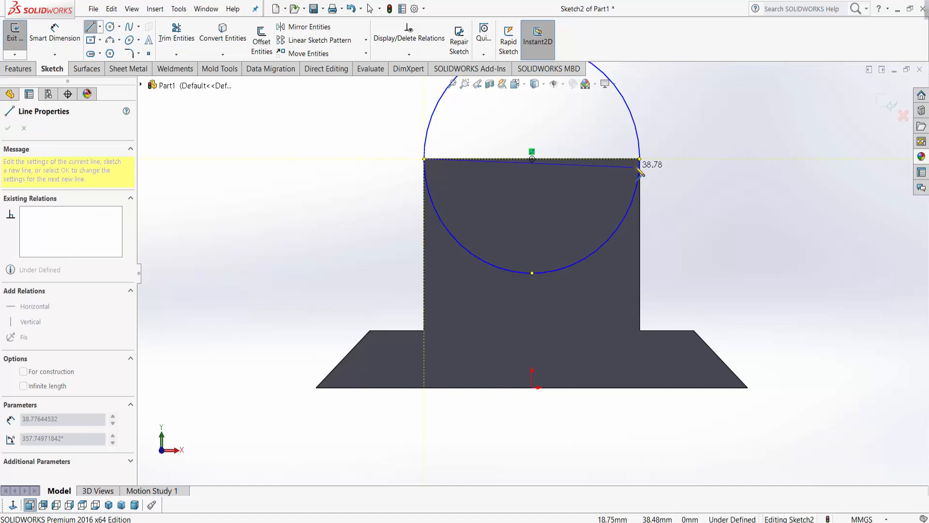
pyautogui.click(640, 159)
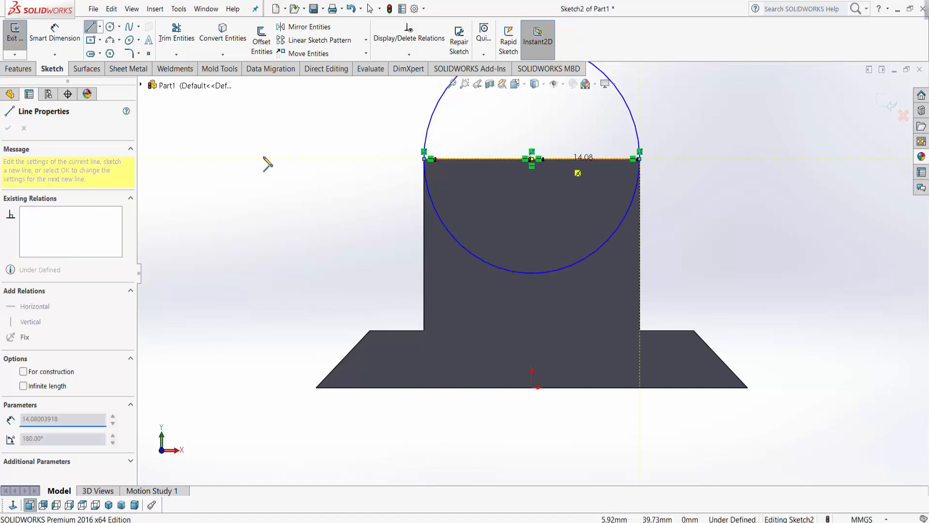
pyautogui.click(177, 39)
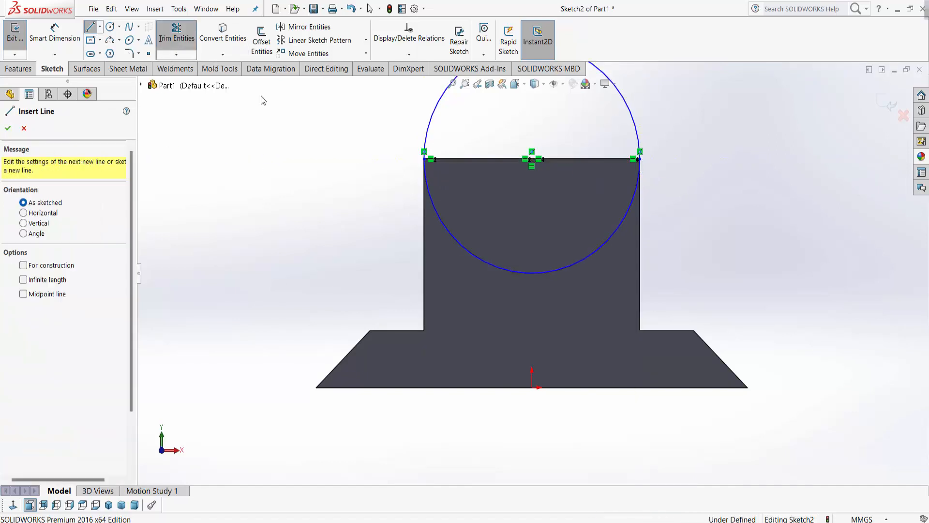
pyautogui.press('f')
pyautogui.moveTo(447, 144); pyautogui.dragTo(568, 159)
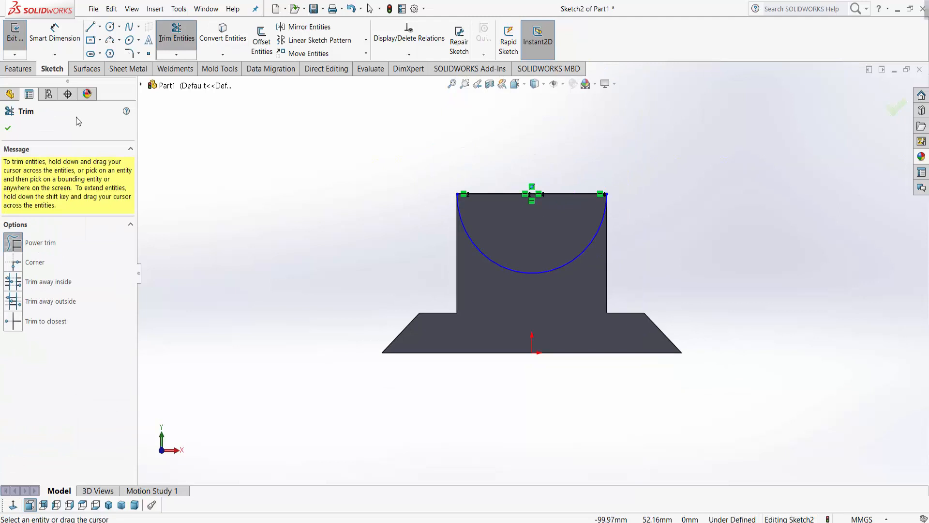
# Dimension the radius of the semicircular arc on the block's front face.
pyautogui.click(62, 41)
pyautogui.scroll(-2, 659, 263)
pyautogui.click(547, 248)
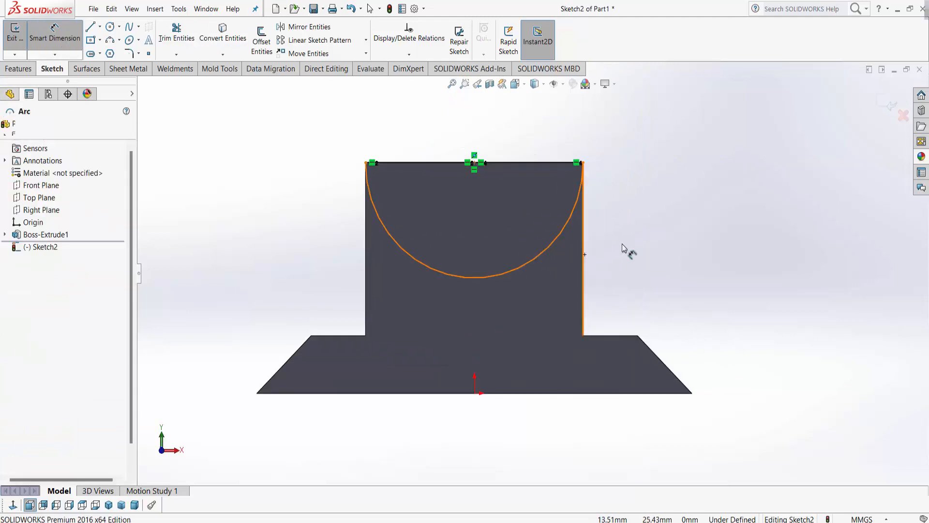
pyautogui.click(762, 242)
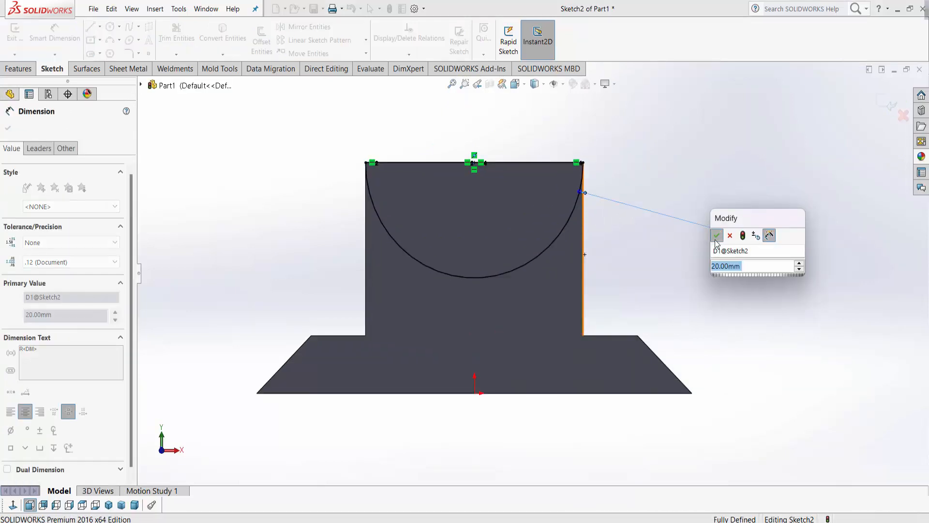
pyautogui.click(717, 237)
# Extrude the semicircular profile outward from the front face as a merged Blind boss with a depth of 10 mm.
pyautogui.scroll(2, 518, 349)
pyautogui.moveTo(518, 348); pyautogui.dragTo(583, 374, button='middle')
pyautogui.scroll(-1, 581, 368)
pyautogui.moveTo(556, 308); pyautogui.dragTo(545, 330, button='middle')
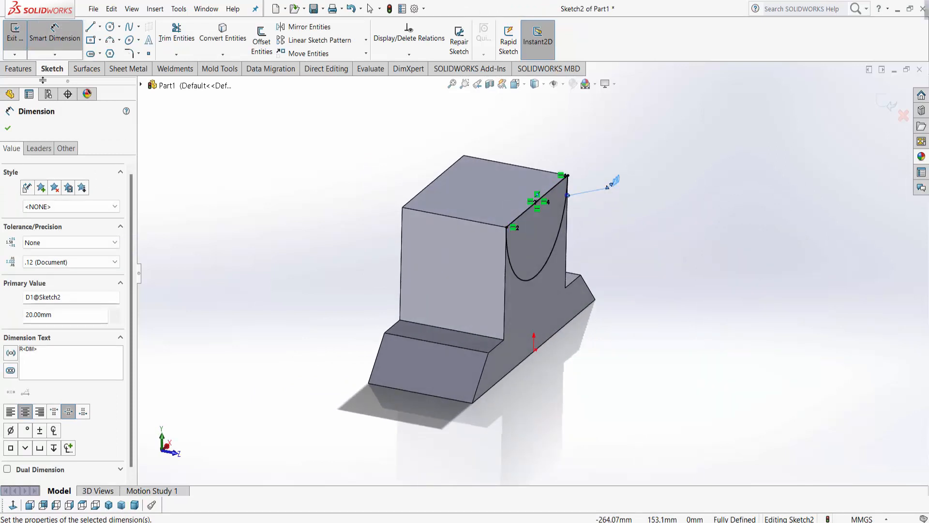
pyautogui.click(36, 72)
pyautogui.click(19, 41)
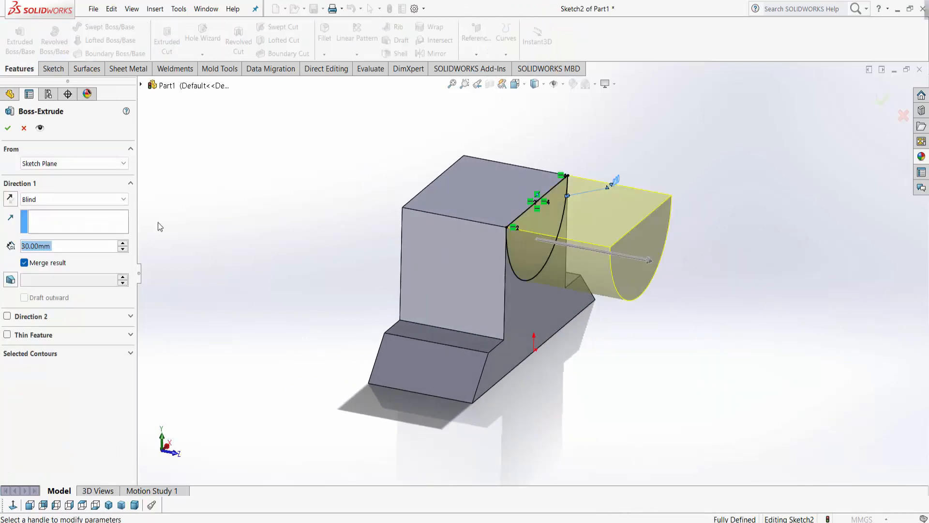
pyautogui.write('10')
pyautogui.press('Return')
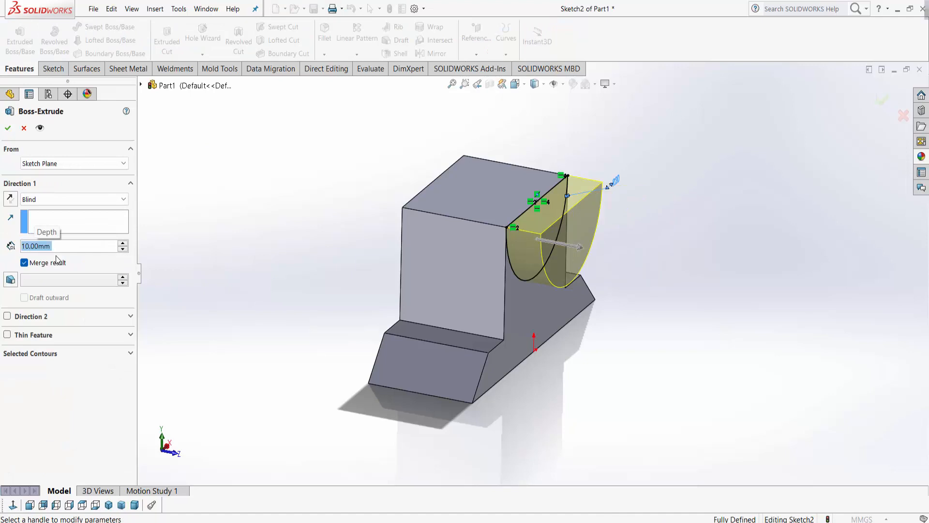
pyautogui.click(7, 129)
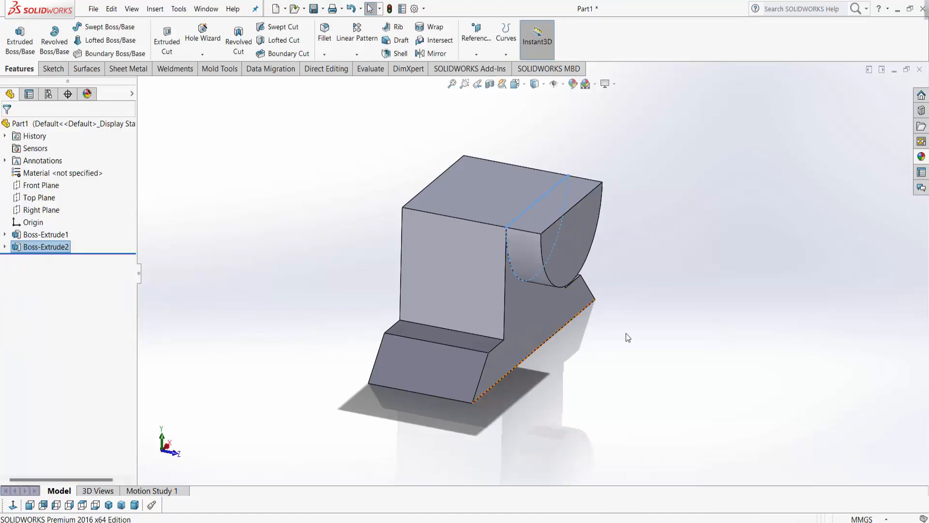
# Start a sketch on the semicircular boss's front face and draw a circle about 18 mm in diameter centred on its top edge's midpoint.
pyautogui.moveTo(599, 327); pyautogui.dragTo(589, 323, button='middle')
pyautogui.rightClick(553, 251)
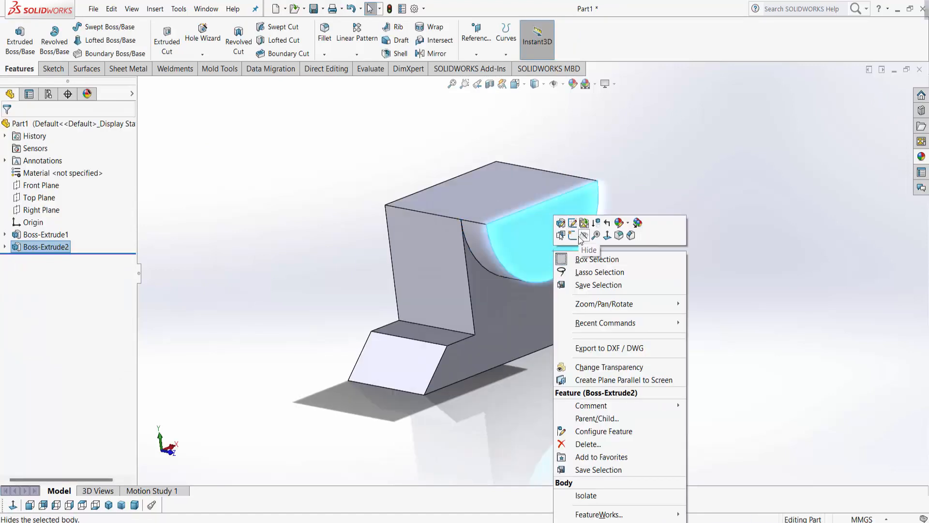
pyautogui.click(572, 237)
pyautogui.click(13, 506)
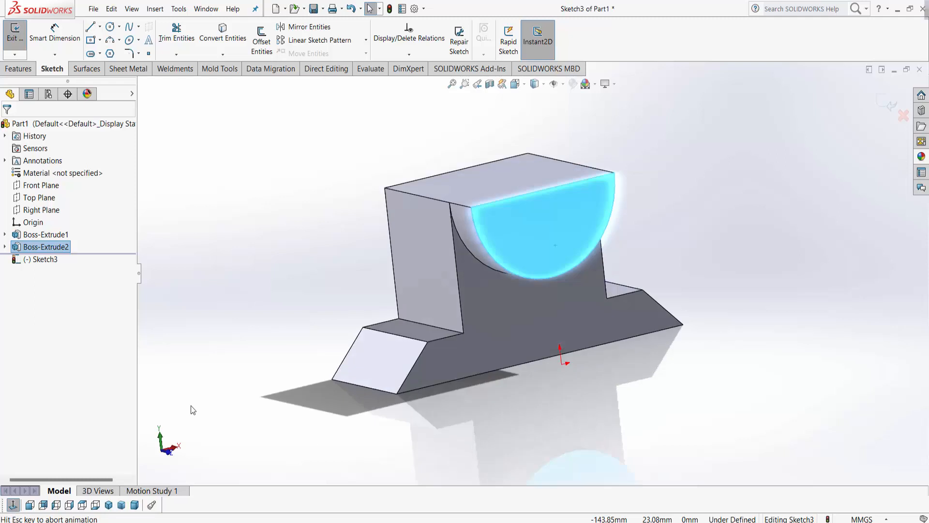
pyautogui.click(110, 27)
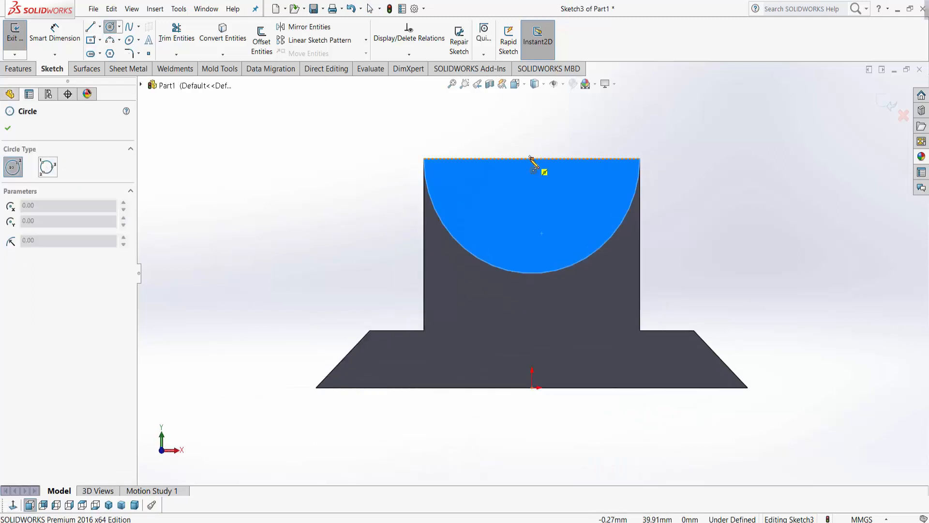
pyautogui.click(531, 159)
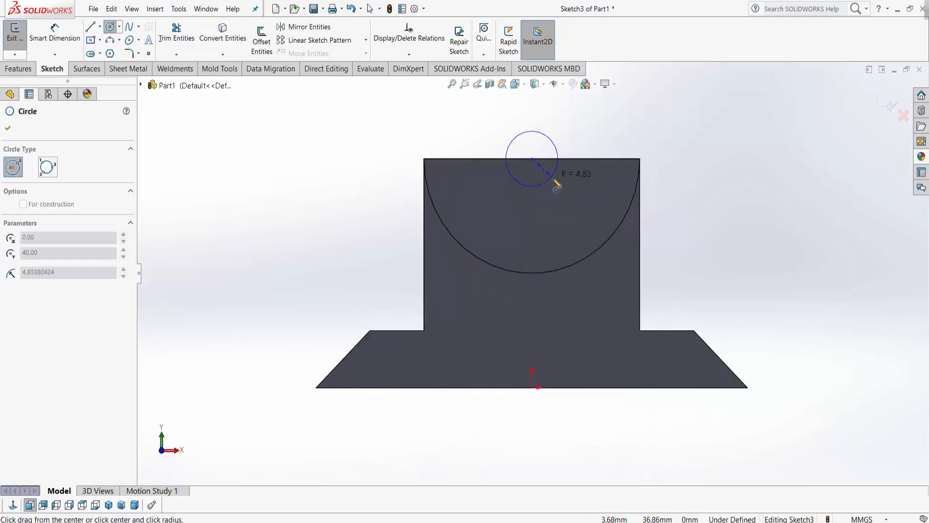
pyautogui.click(583, 165)
# Dimension the diameter of the circle on the semicircular boss and set it to 20 mm.
pyautogui.click(54, 34)
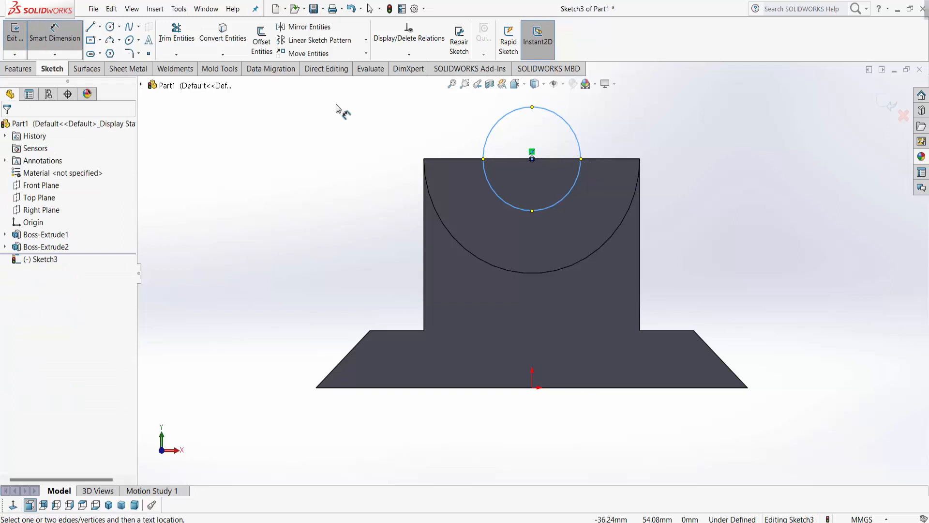
pyautogui.click(583, 155)
pyautogui.click(673, 123)
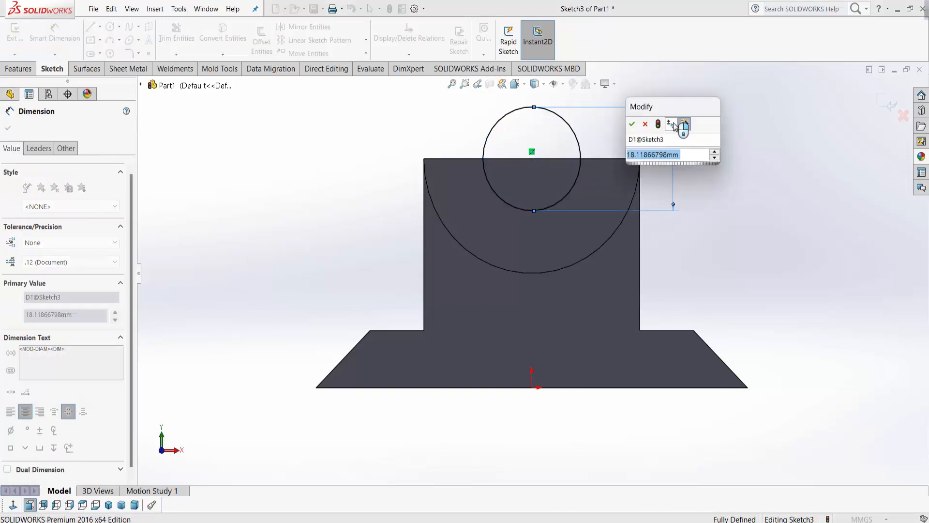
pyautogui.write('20')
pyautogui.press('Return')
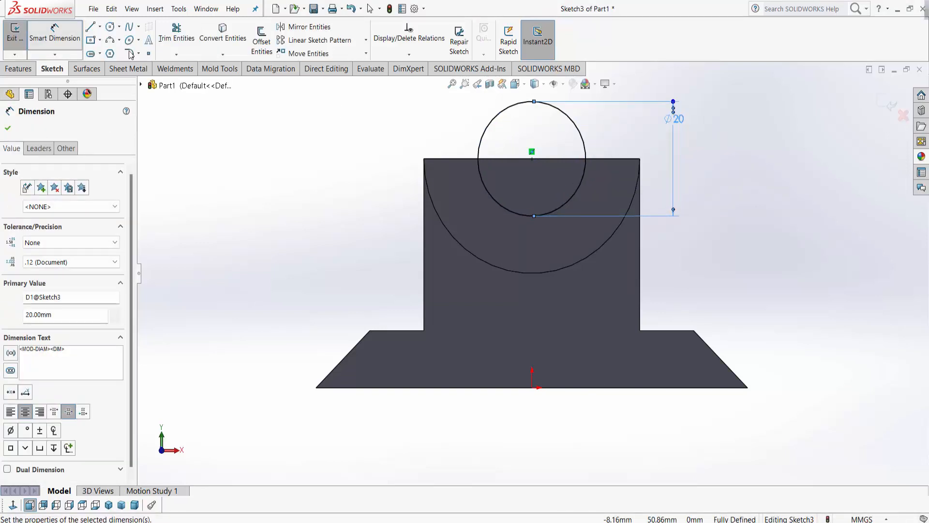
# Draw a horizontal line across the 20 mm circle along the boss's top edge and trim away the circle's upper half.
pyautogui.click(90, 27)
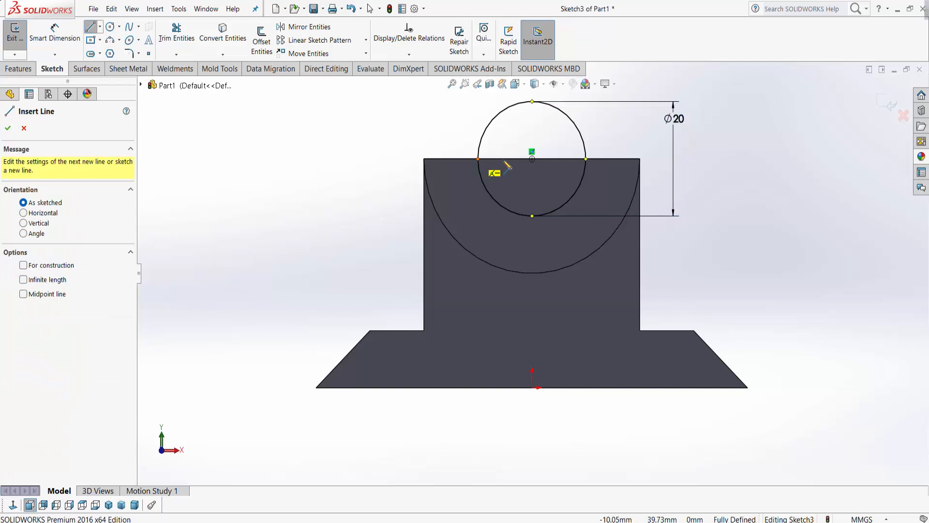
pyautogui.click(479, 159)
pyautogui.click(587, 159)
pyautogui.click(176, 34)
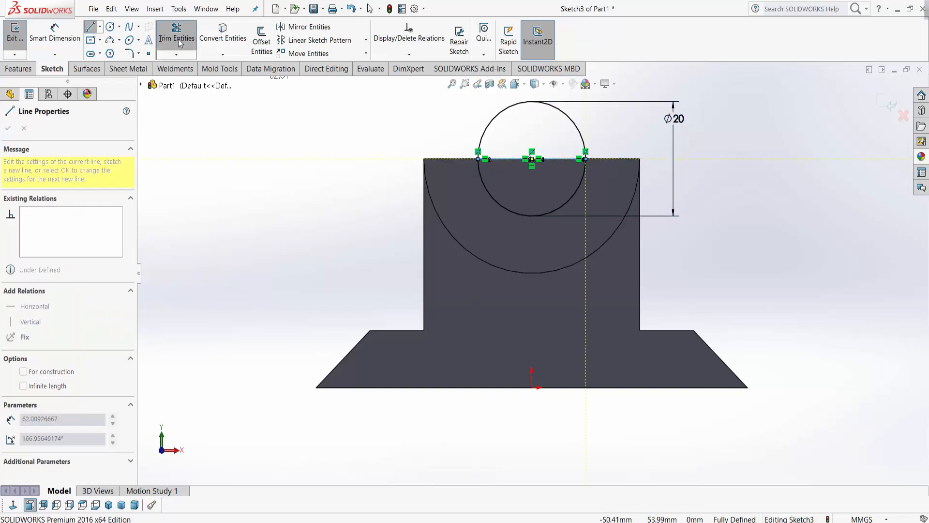
pyautogui.scroll(3, 531, 273)
pyautogui.moveTo(649, 278); pyautogui.dragTo(718, 324, button='middle')
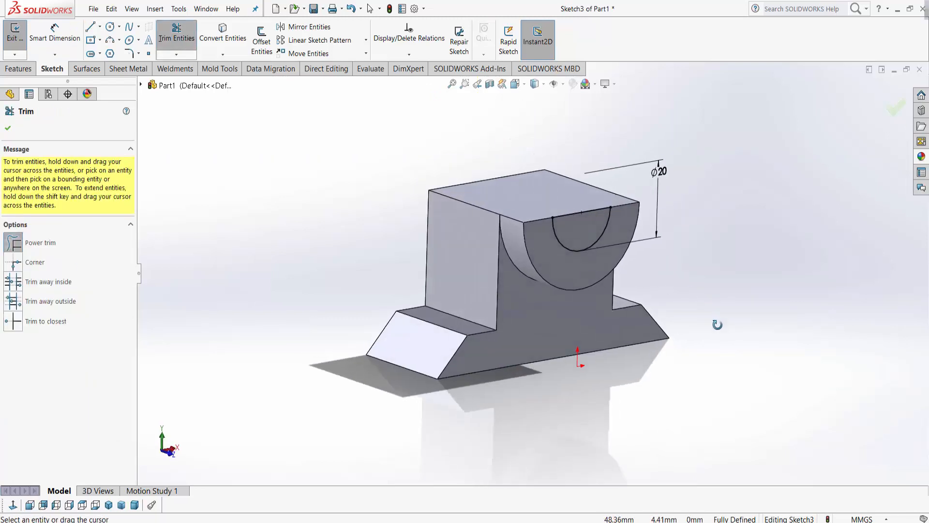
# Finish trimming and cut the 20 mm semicircular profile through the boss and block with an Extruded Cut set to Up To Next.
pyautogui.click(12, 128)
pyautogui.click(21, 69)
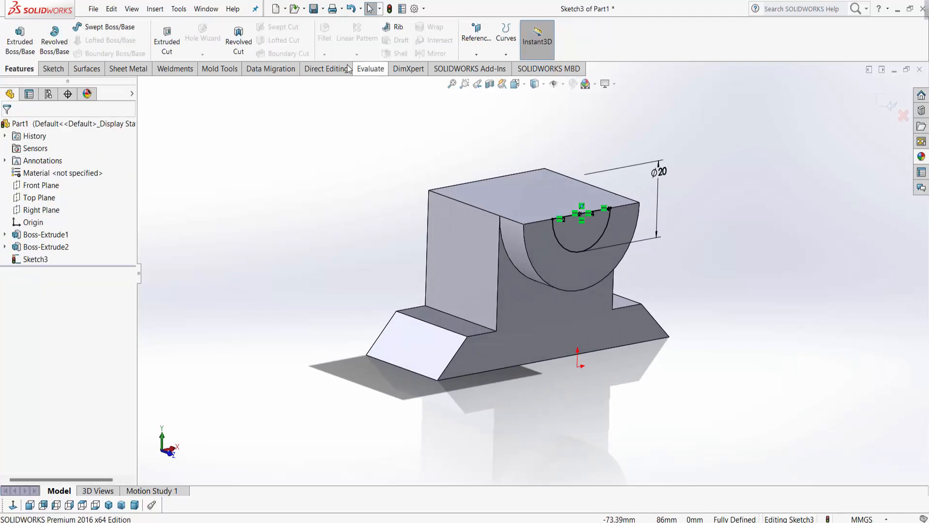
pyautogui.click(182, 48)
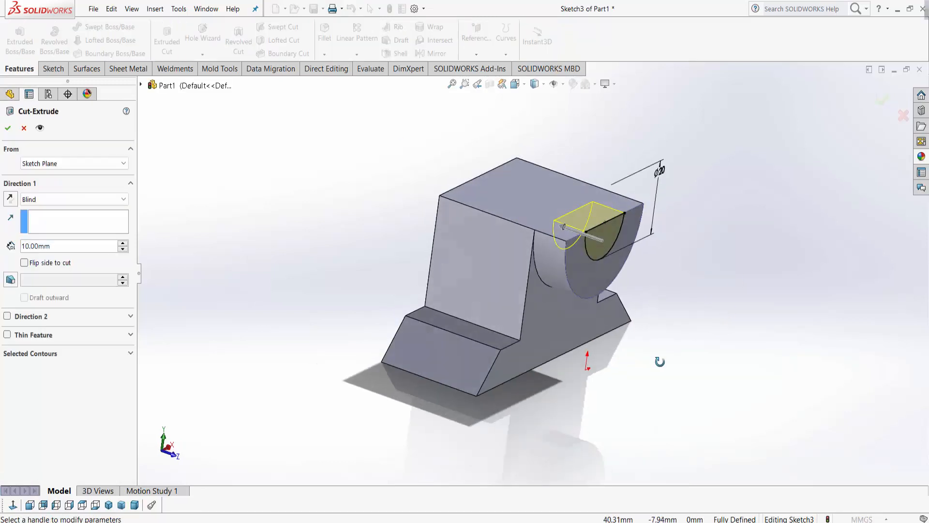
pyautogui.click(75, 196)
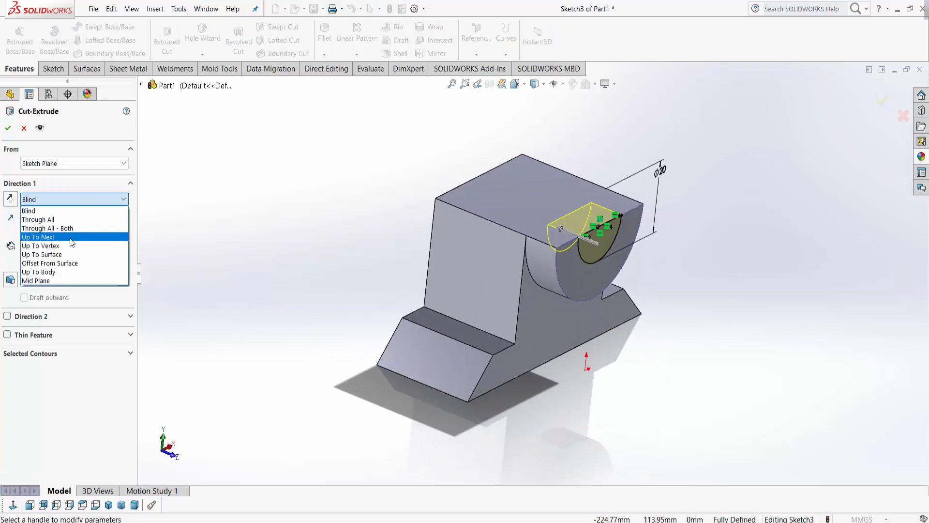
pyautogui.click(70, 238)
pyautogui.moveTo(330, 304); pyautogui.dragTo(368, 319, button='middle')
pyautogui.click(10, 130)
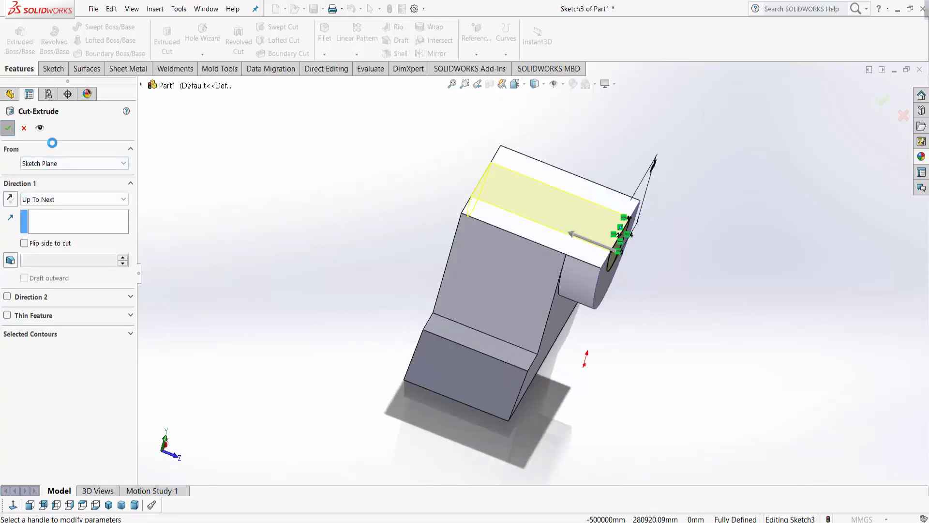
pyautogui.scroll(1, 608, 366)
pyautogui.moveTo(608, 366); pyautogui.dragTo(543, 315, button='middle')
pyautogui.click(660, 334)
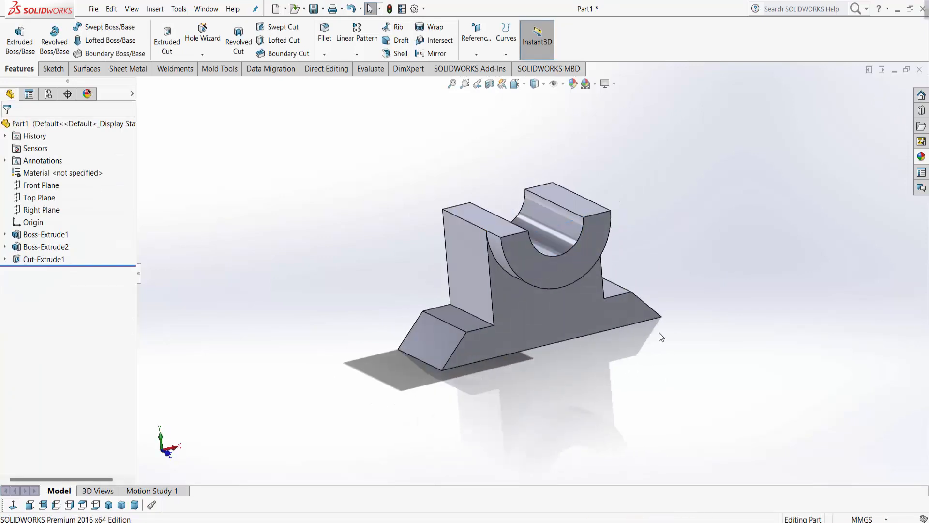
pyautogui.moveTo(660, 334); pyautogui.dragTo(535, 297, button='middle')
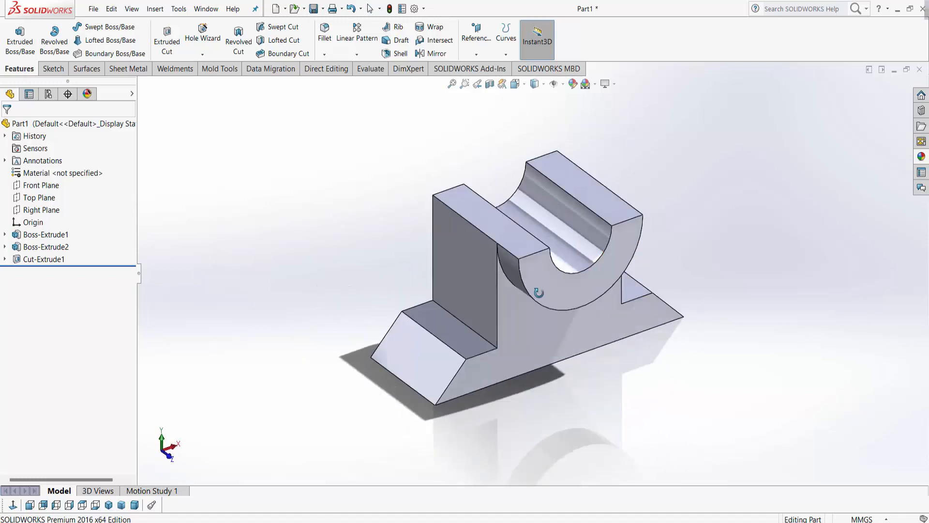
# Apply the green high gloss plastic appearance to the whole part and fit the model in the view.
pyautogui.click(921, 157)
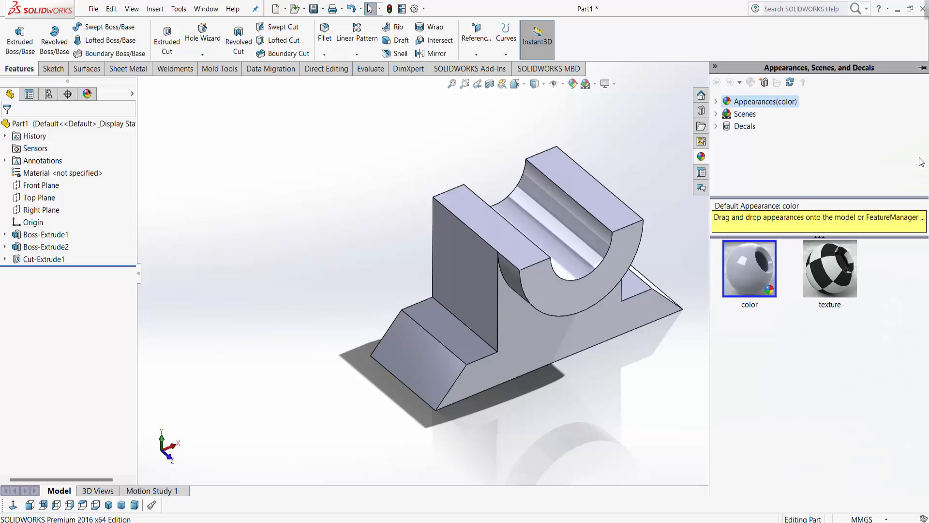
pyautogui.click(756, 115)
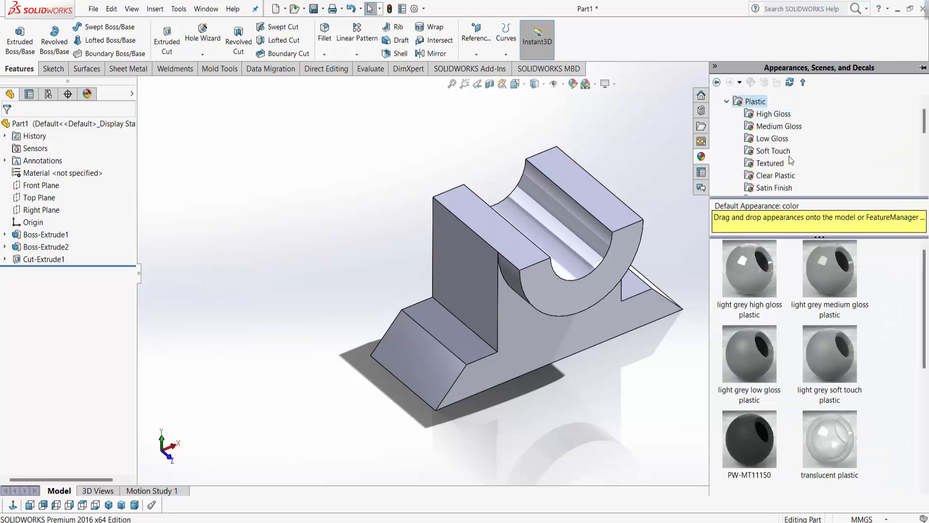
pyautogui.click(775, 116)
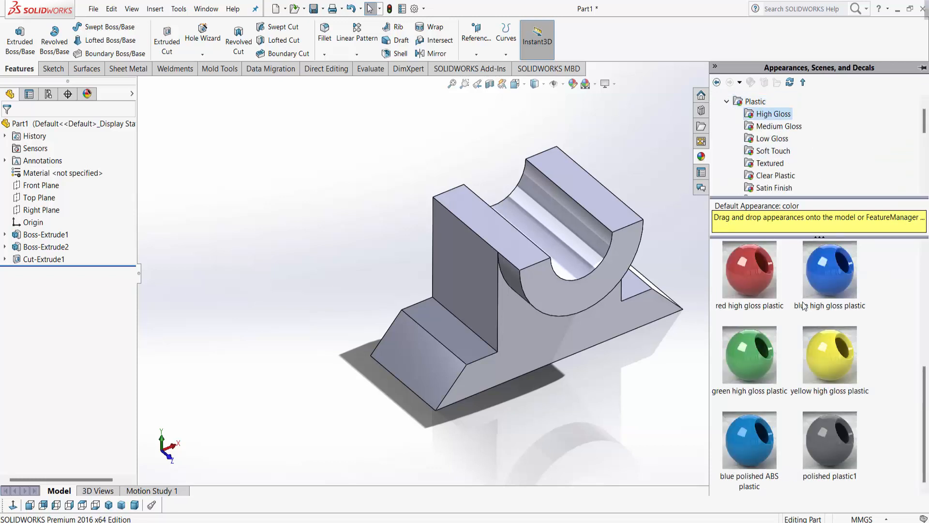
pyautogui.scroll(3, 816, 330)
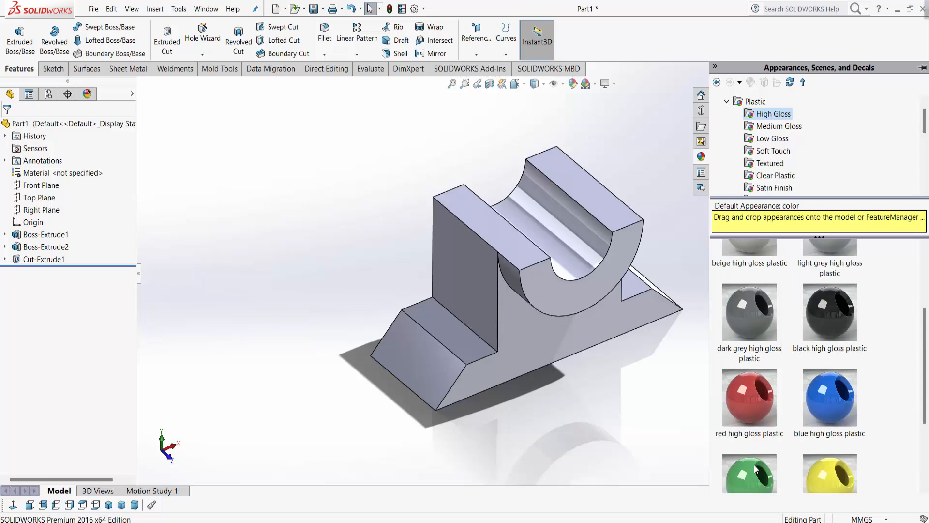
pyautogui.moveTo(751, 469); pyautogui.dragTo(550, 330)
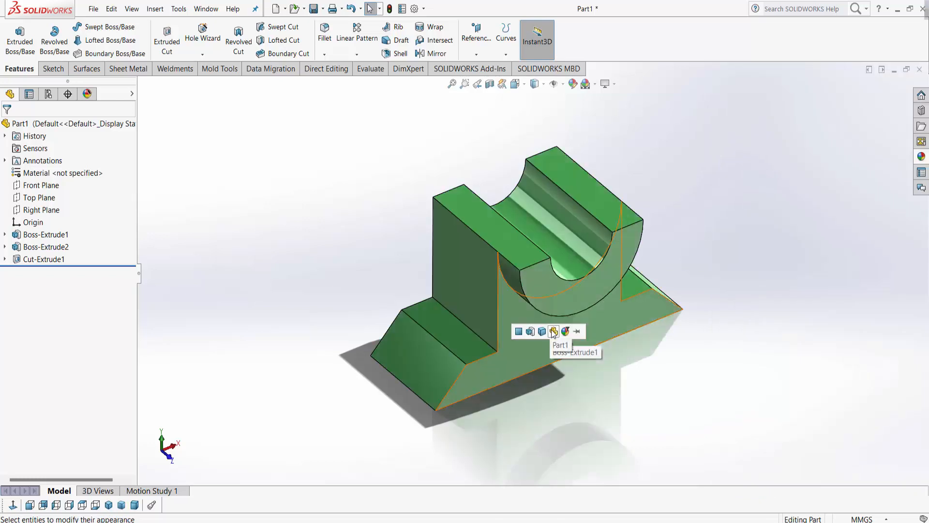
pyautogui.click(554, 333)
pyautogui.moveTo(594, 390); pyautogui.dragTo(561, 325, button='middle')
pyautogui.click(451, 84)
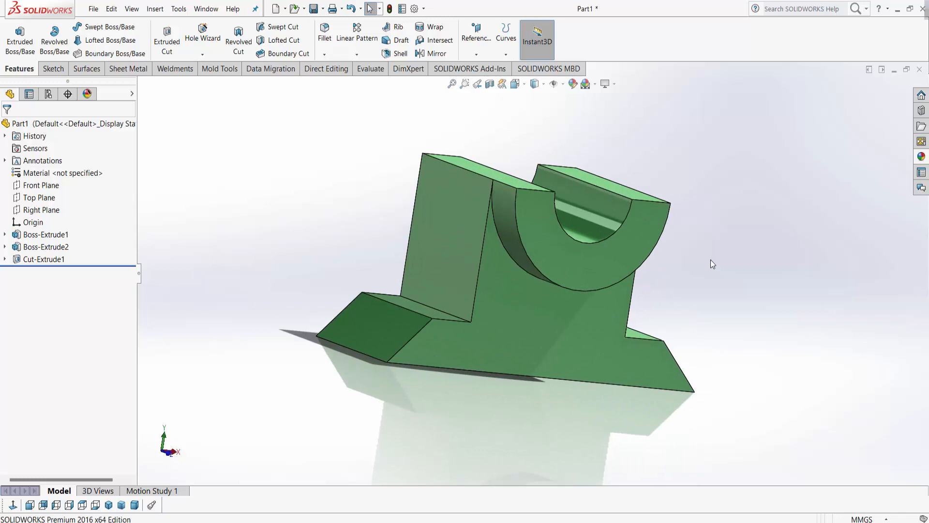